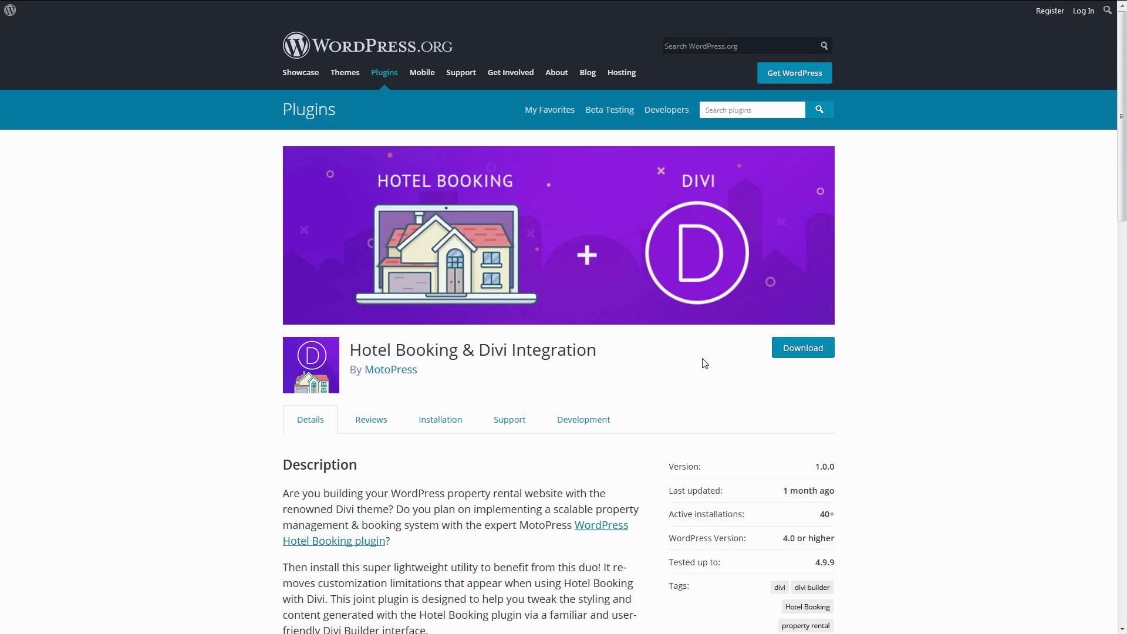
- Search the live site for rooms with a 20 December 2018 check-in
scroll(704, 364, "down", 2)
scroll(704, 363, "down", 1)
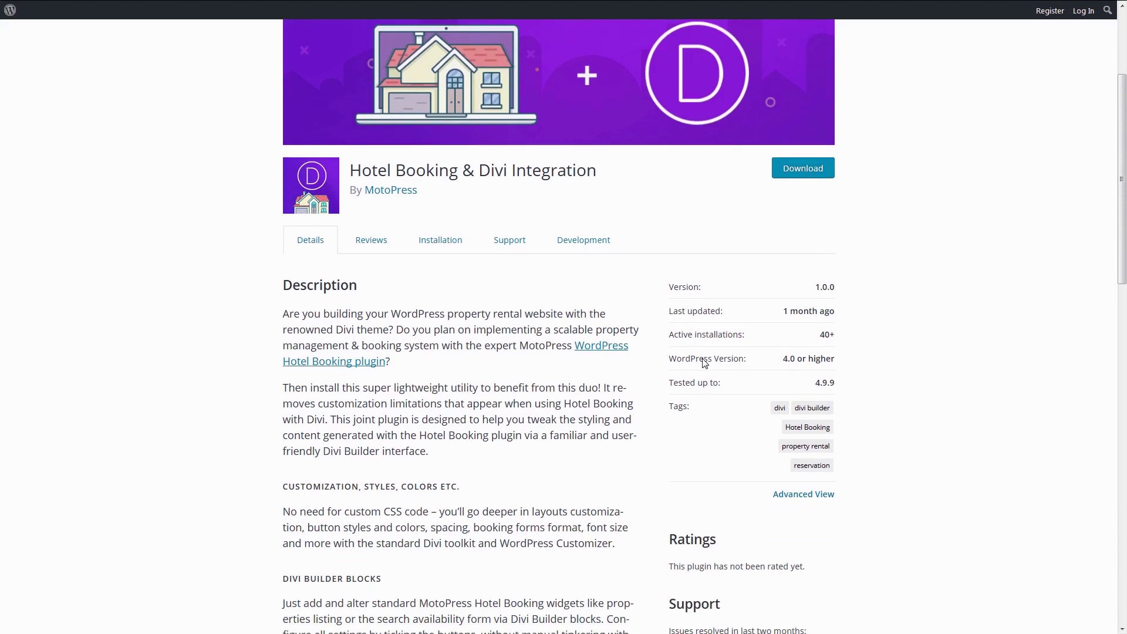
scroll(705, 363, "up", 3)
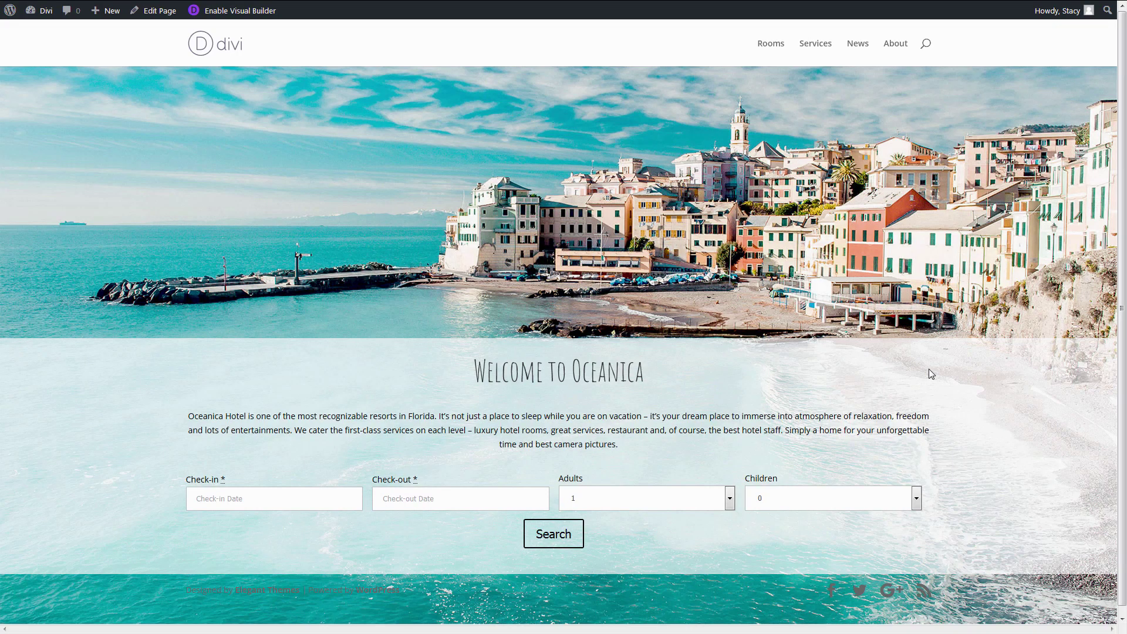
left_click(328, 497)
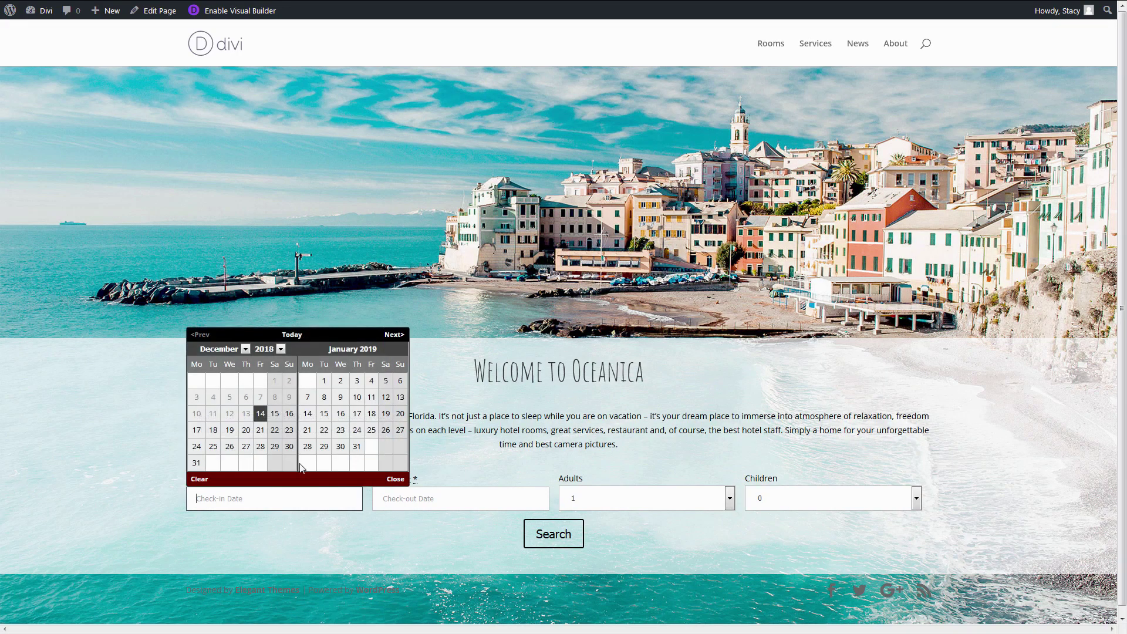
left_click(249, 432)
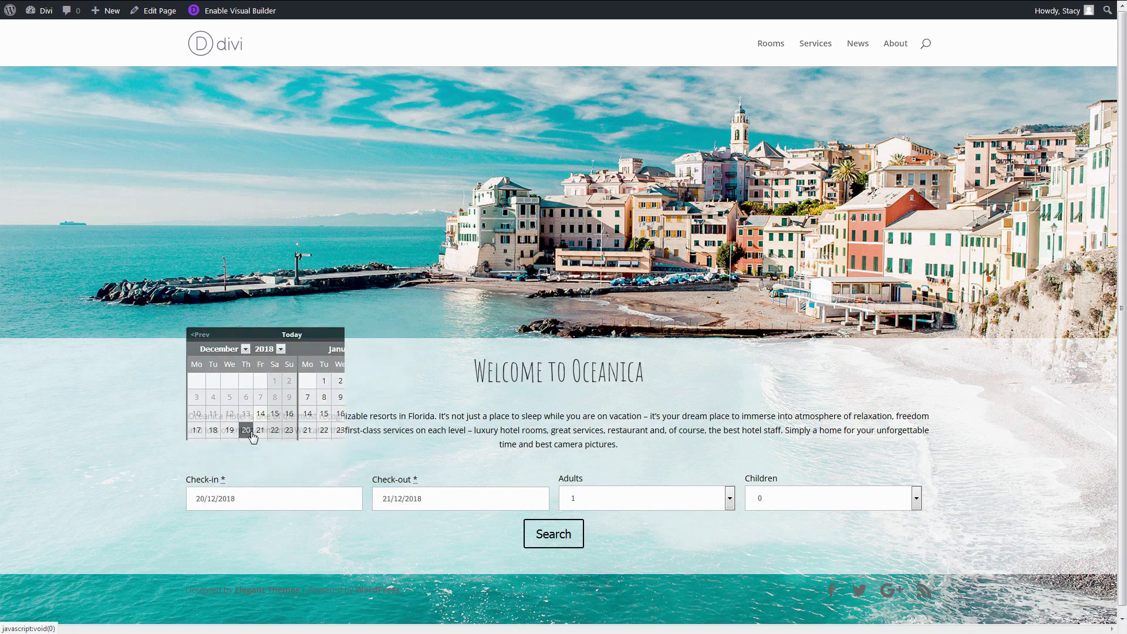
left_click(554, 534)
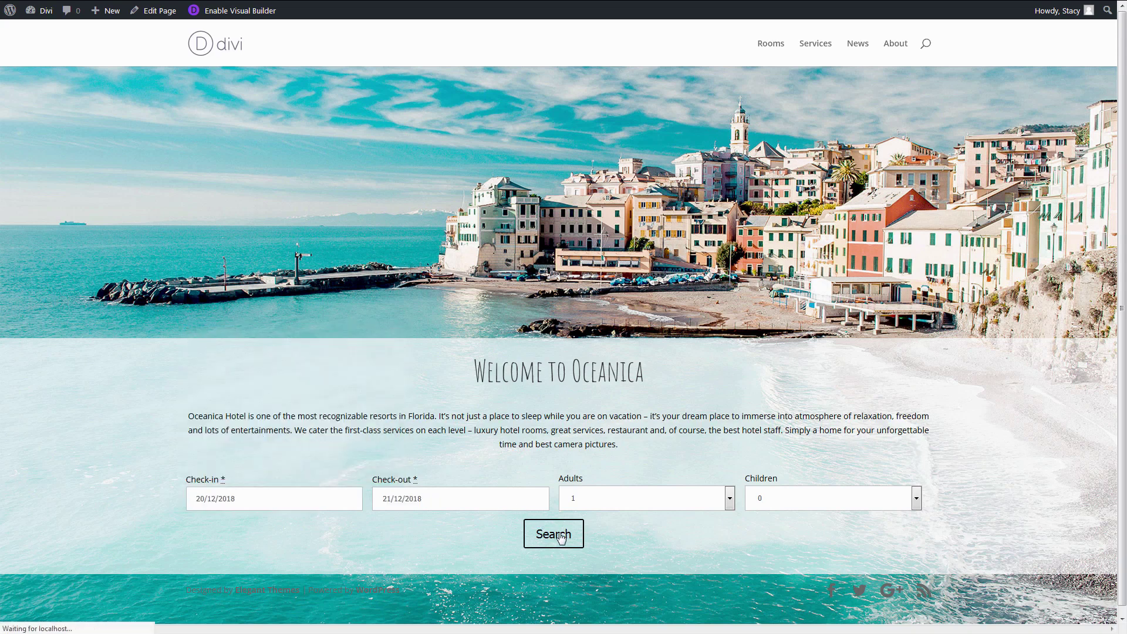
- Book the Classic Double Room and confirm the reservation at checkout
scroll(561, 538, "down", 3)
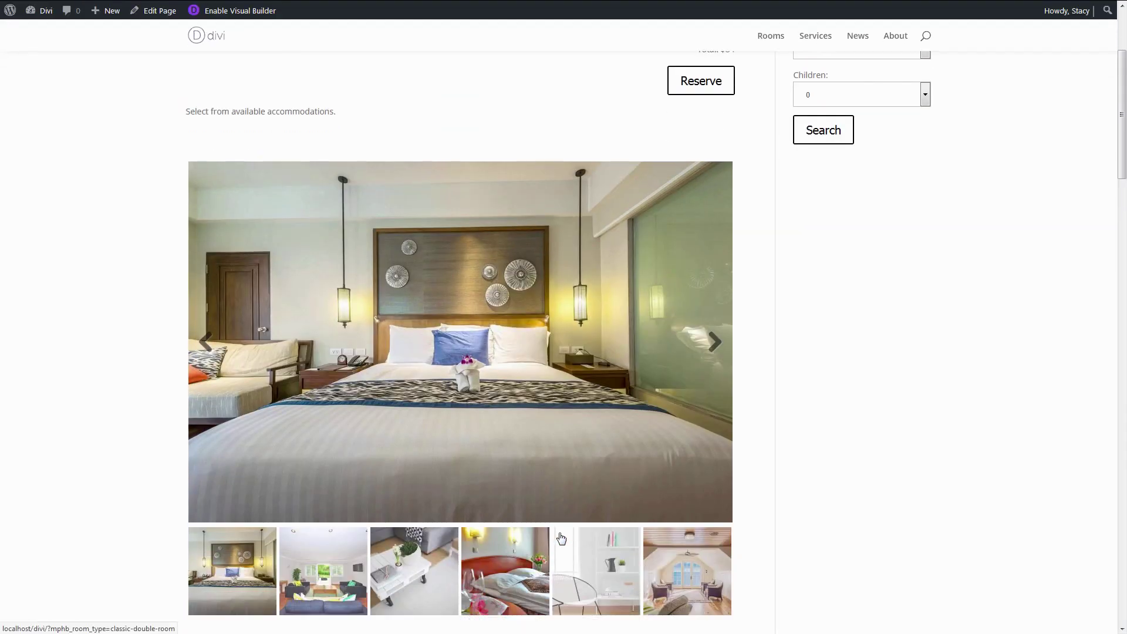
scroll(561, 538, "down", 4)
scroll(560, 539, "down", 2)
scroll(560, 538, "down", 4)
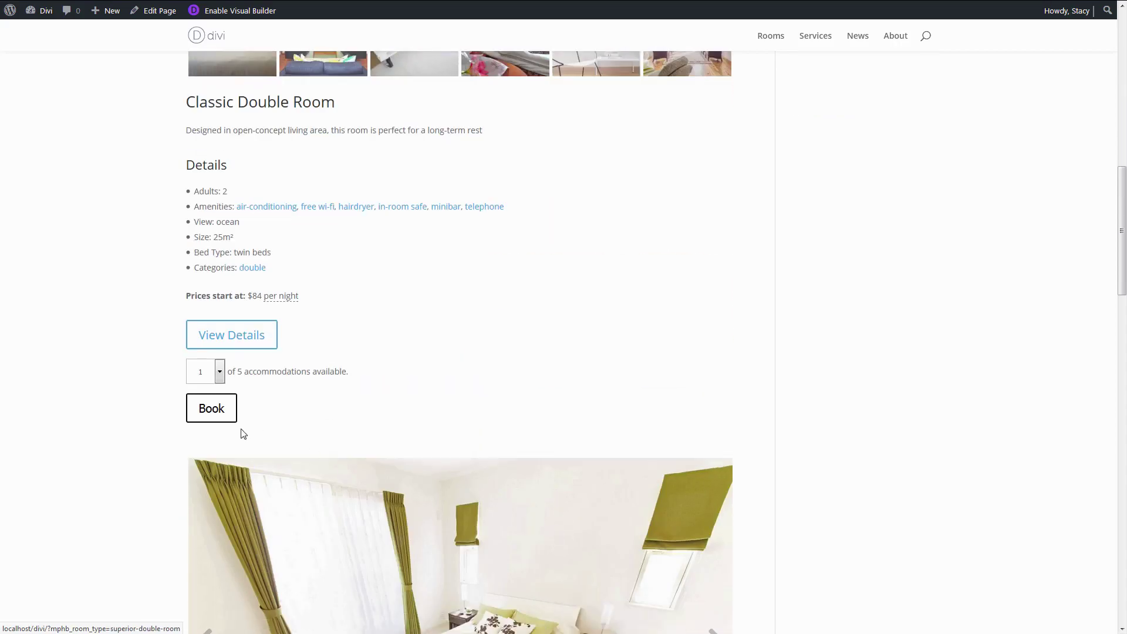
left_click(225, 411)
left_click(278, 454)
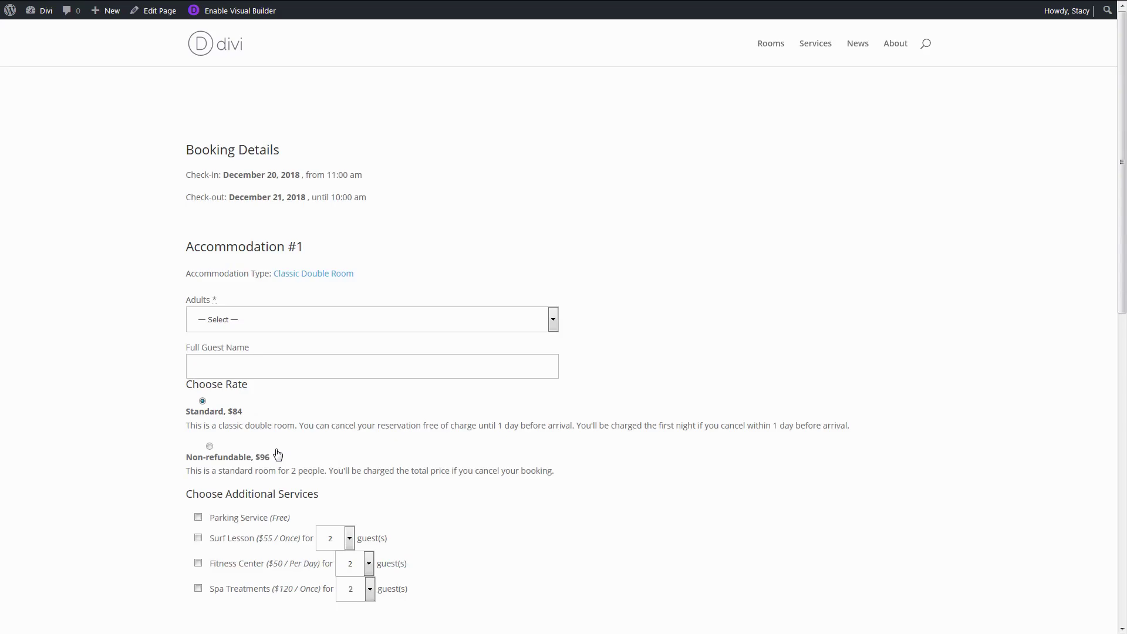
scroll(277, 454, "down", 3)
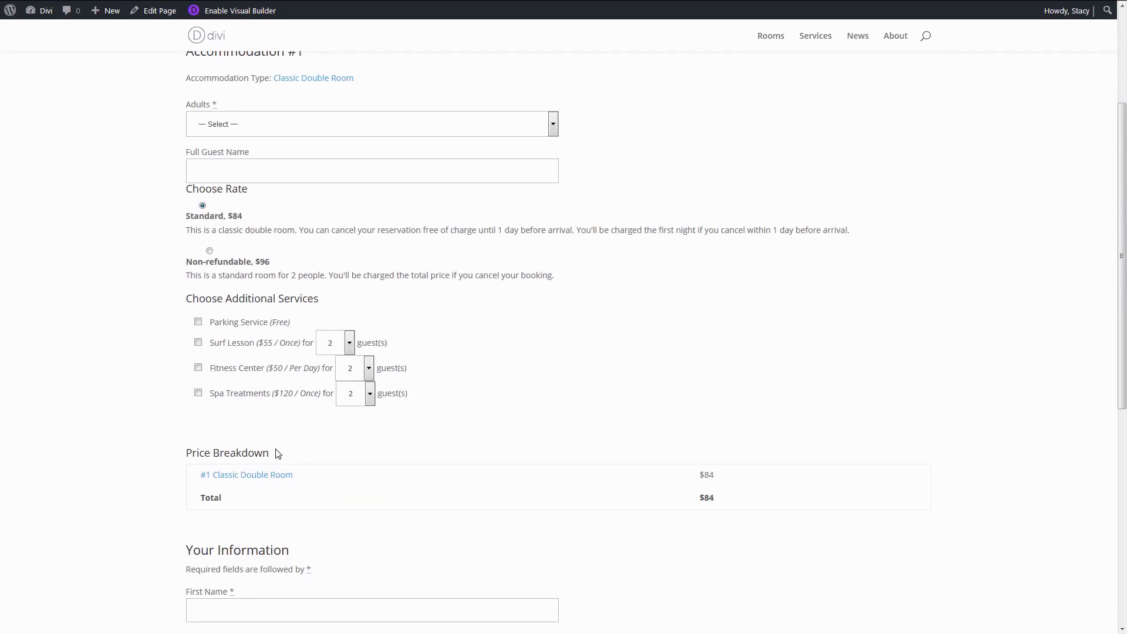
scroll(277, 453, "down", 3)
scroll(278, 454, "down", 2)
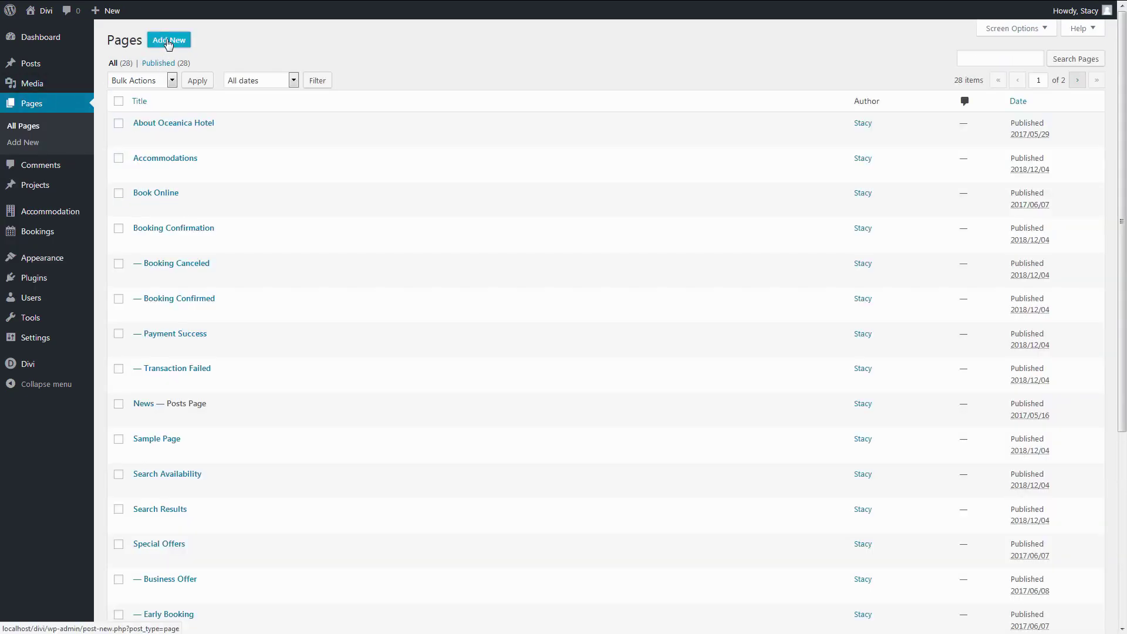
- Create a new page titled 'Sample' and switch it to the Divi Builder
left_click(168, 40)
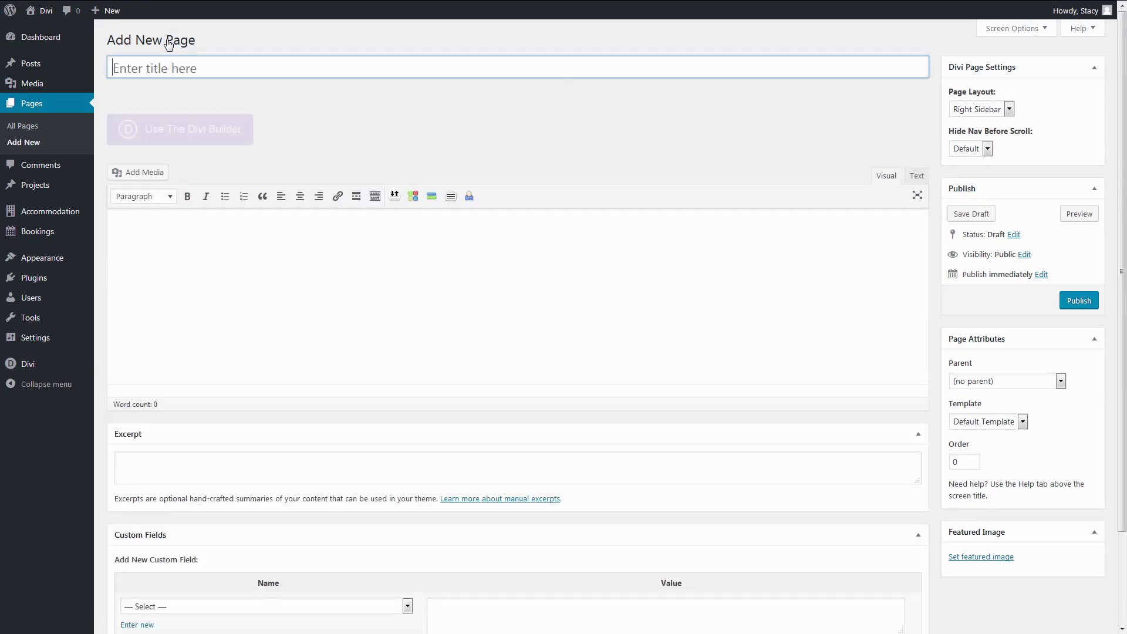
type("Sample")
left_click(223, 93)
left_click(204, 131)
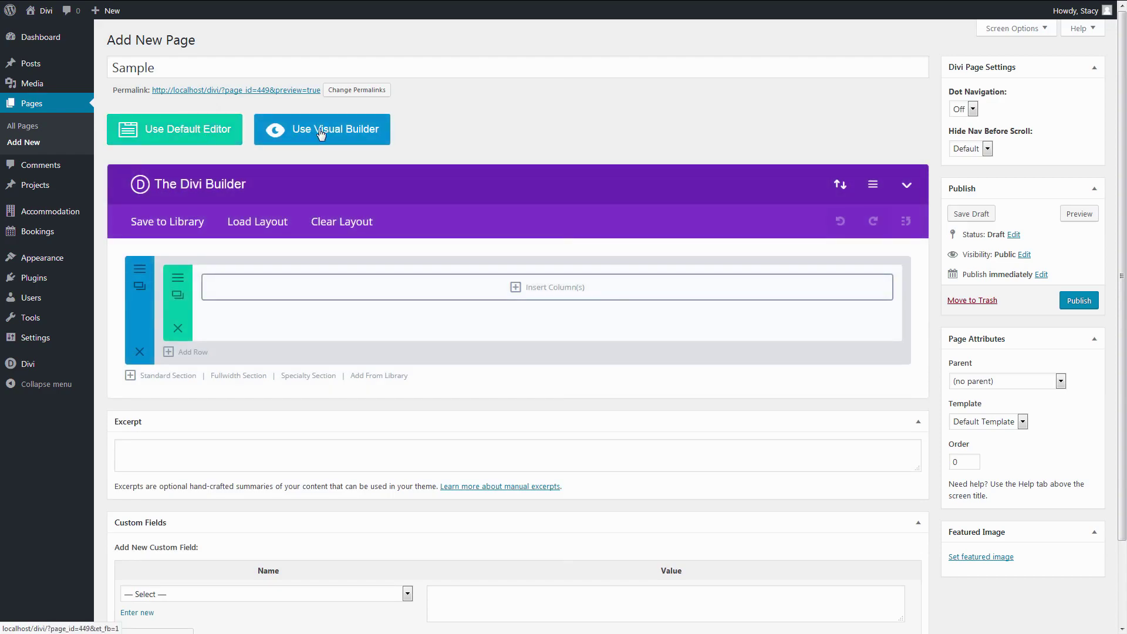
- Open Sample in the Divi visual builder from scratch and add a one-column row
left_click(321, 134)
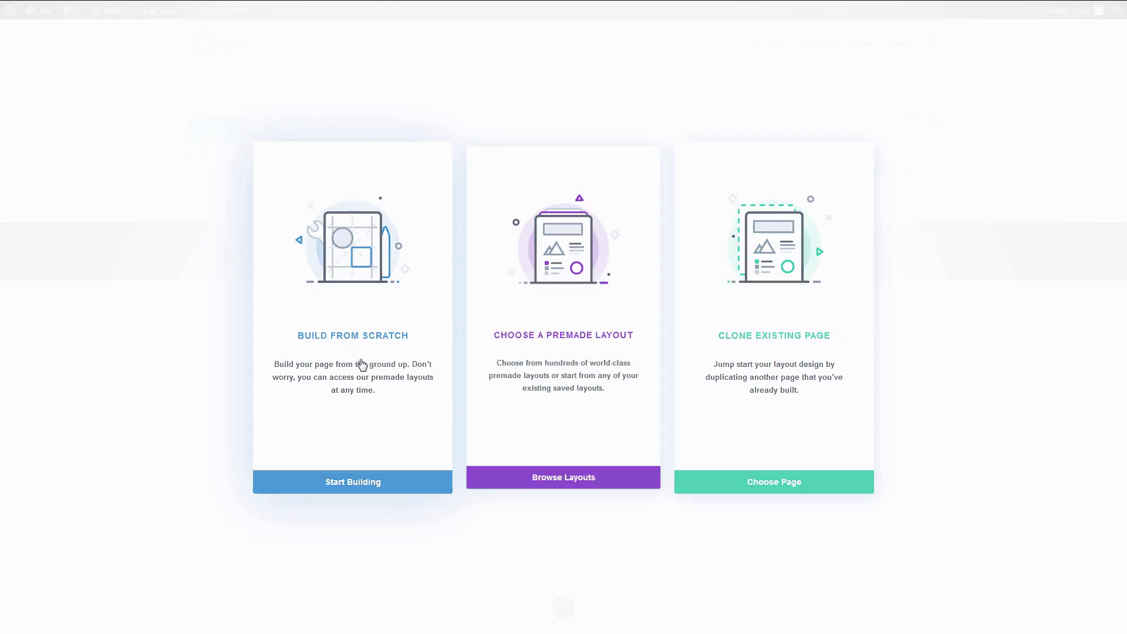
left_click(362, 365)
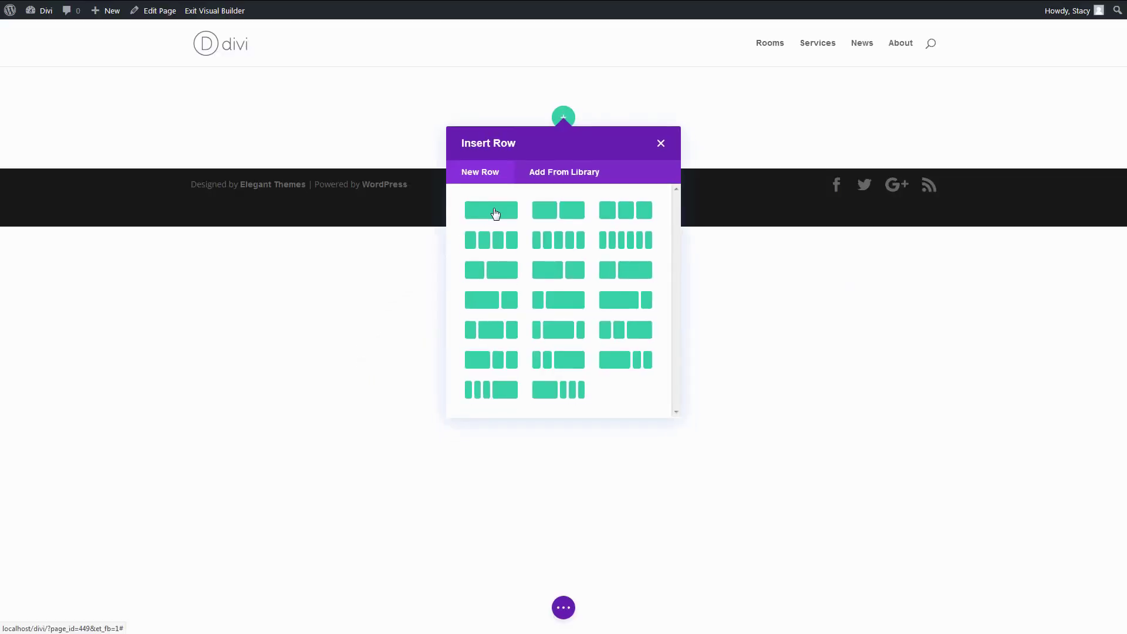
left_click(495, 214)
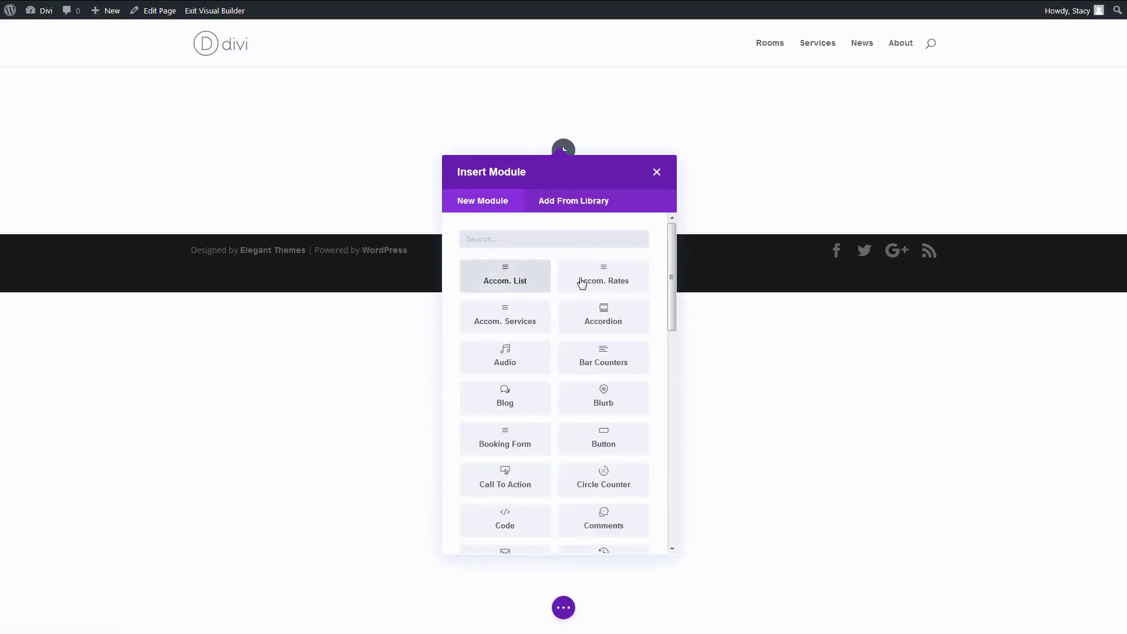
scroll(534, 330, "down", 3)
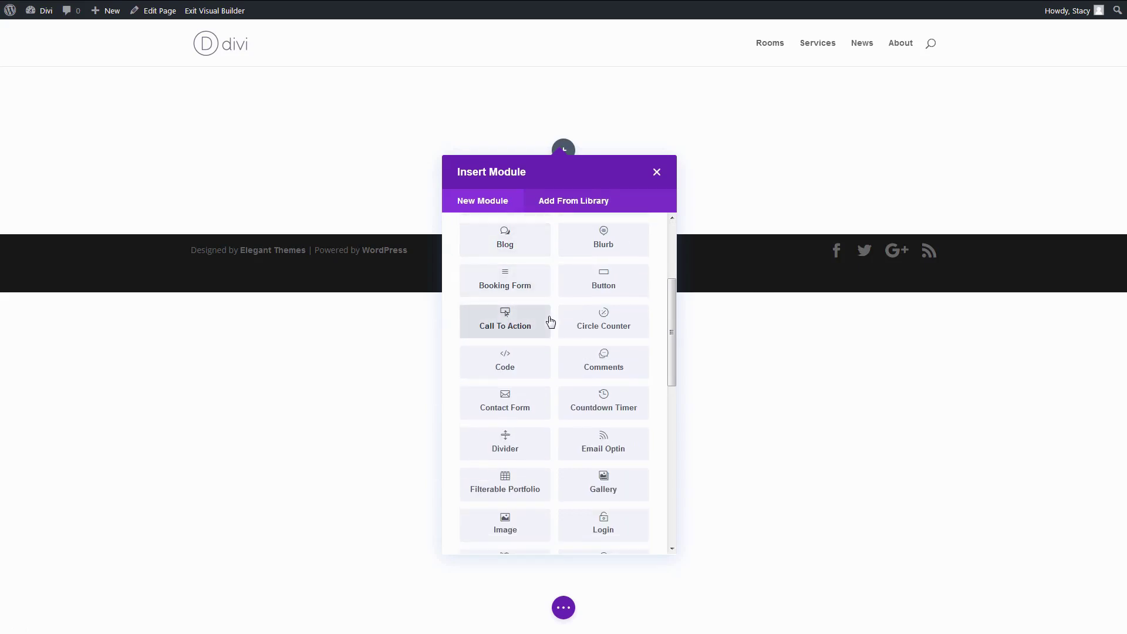
scroll(549, 317, "down", 2)
scroll(549, 320, "down", 1)
scroll(550, 321, "down", 2)
scroll(551, 323, "down", 2)
scroll(555, 337, "down", 1)
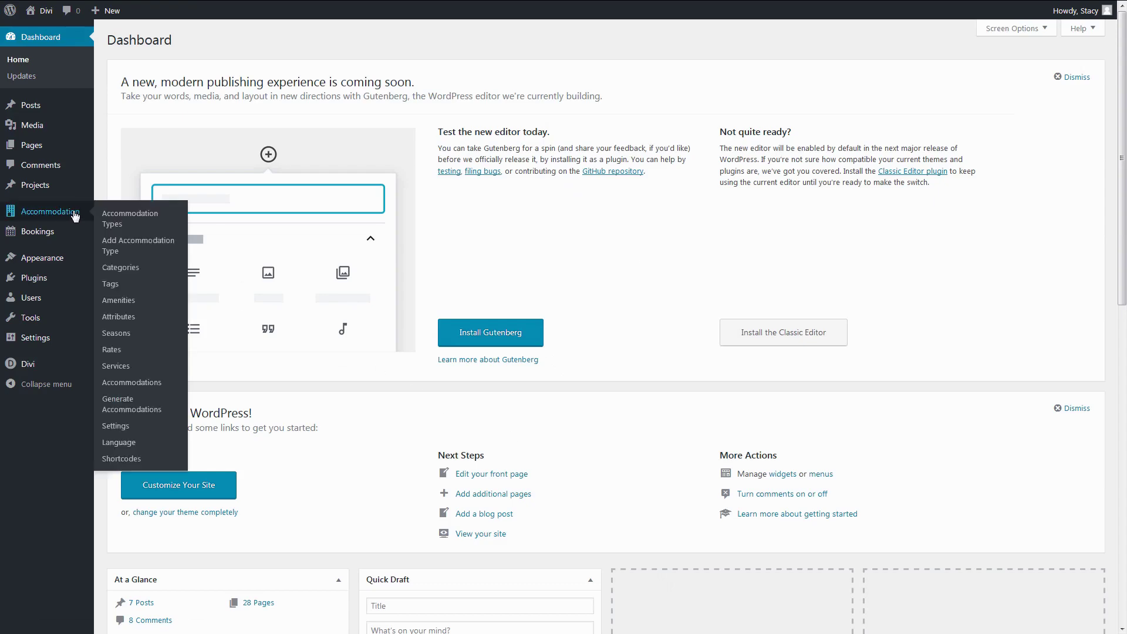
left_click(135, 465)
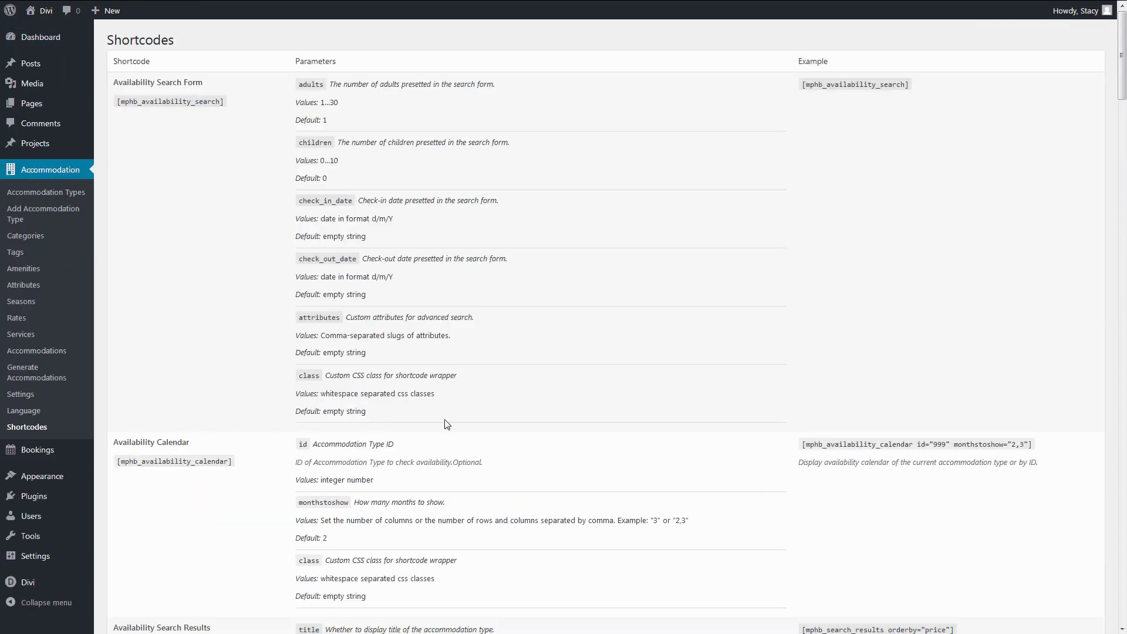
scroll(447, 424, "down", 4)
scroll(447, 424, "down", 1)
scroll(447, 424, "down", 4)
scroll(447, 424, "down", 3)
scroll(447, 424, "down", 7)
scroll(447, 424, "down", 4)
scroll(447, 424, "down", 4)
scroll(447, 424, "down", 4)
scroll(448, 424, "down", 4)
scroll(447, 423, "down", 4)
scroll(447, 424, "down", 4)
scroll(447, 424, "down", 1)
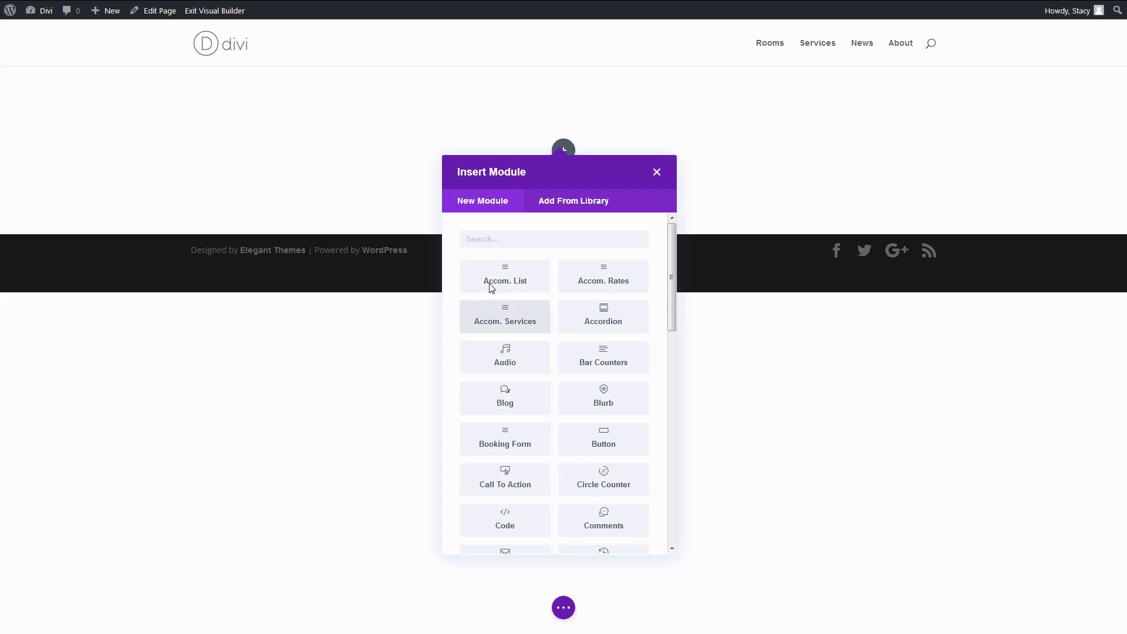
- Insert an Accommodation List module with Title and Gallery set to NO
left_click(516, 282)
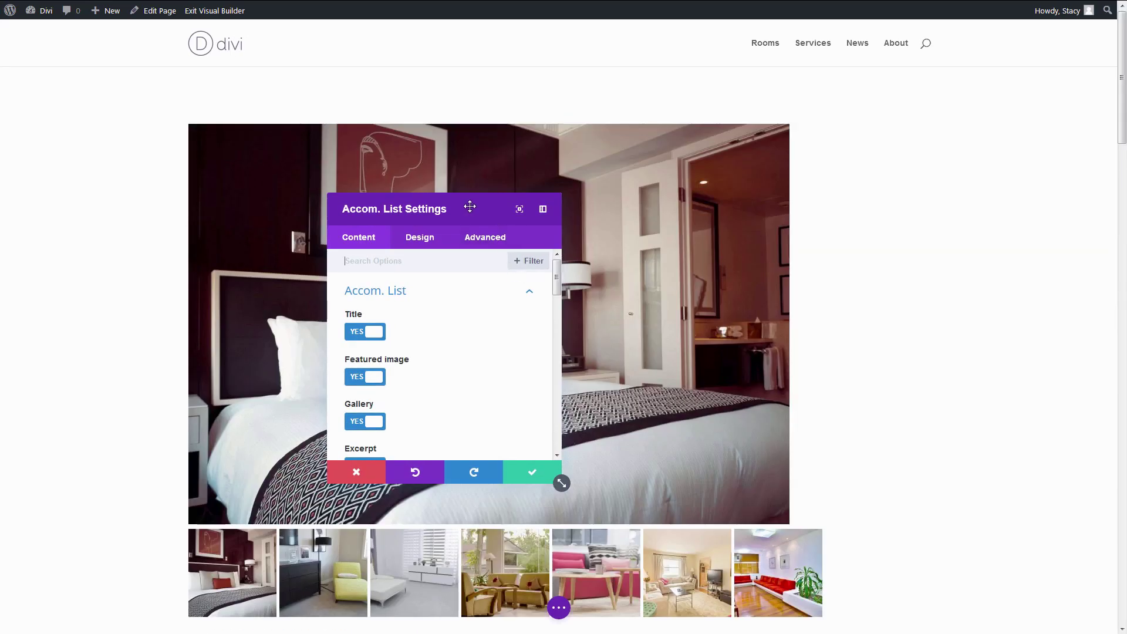
left_click_drag(470, 209, 1009, 229)
scroll(795, 315, "down", 5)
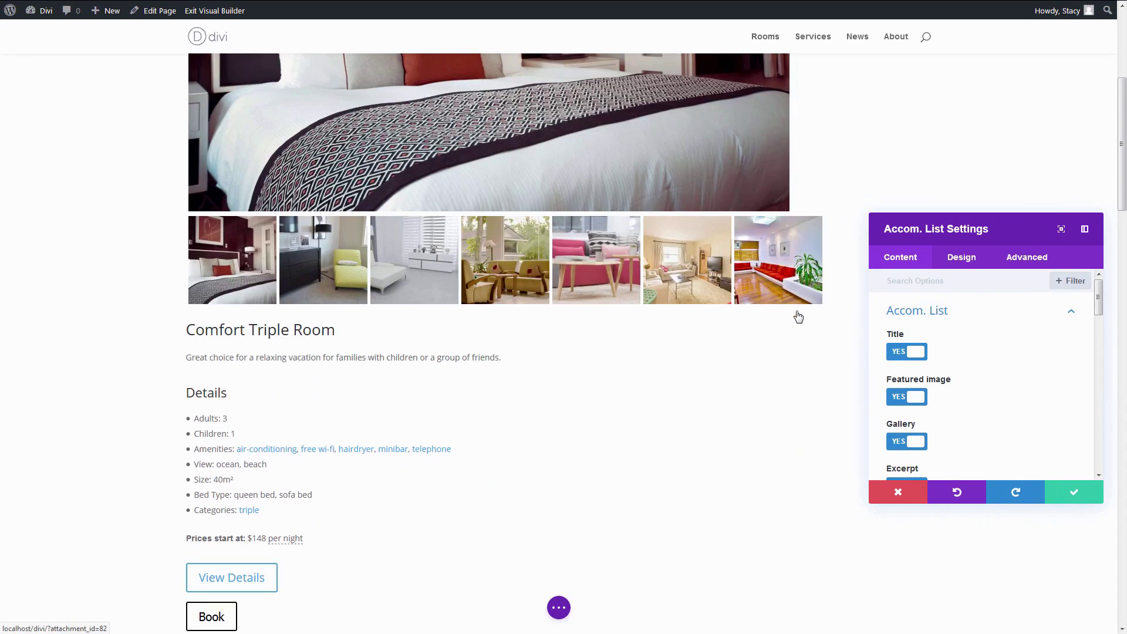
scroll(795, 315, "down", 5)
scroll(796, 310, "down", 5)
scroll(796, 311, "down", 5)
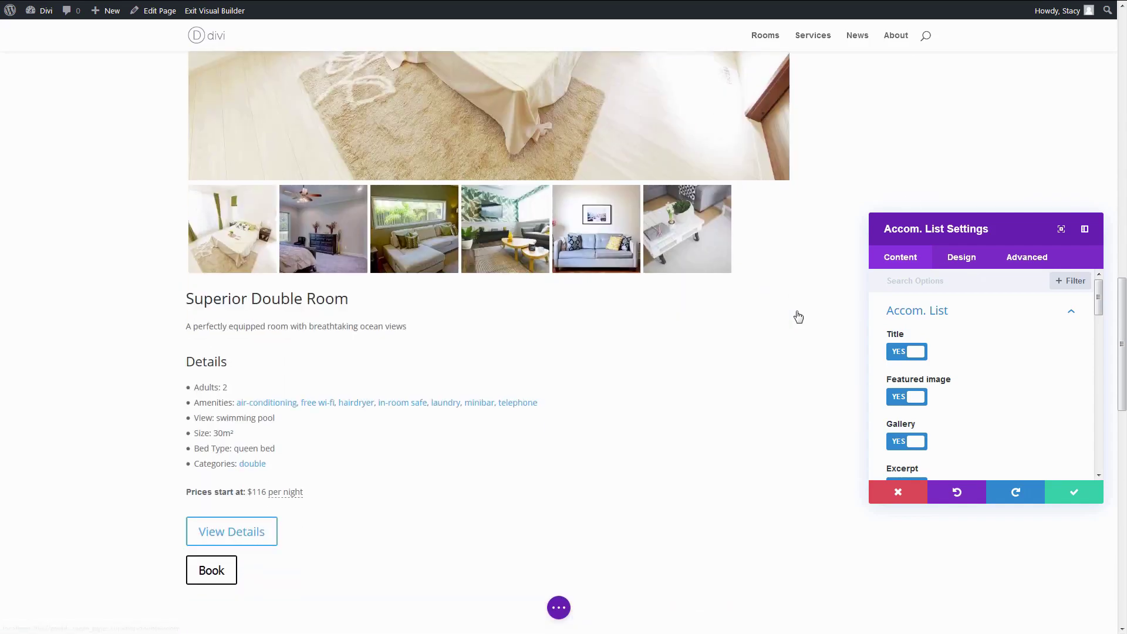
left_click(918, 355)
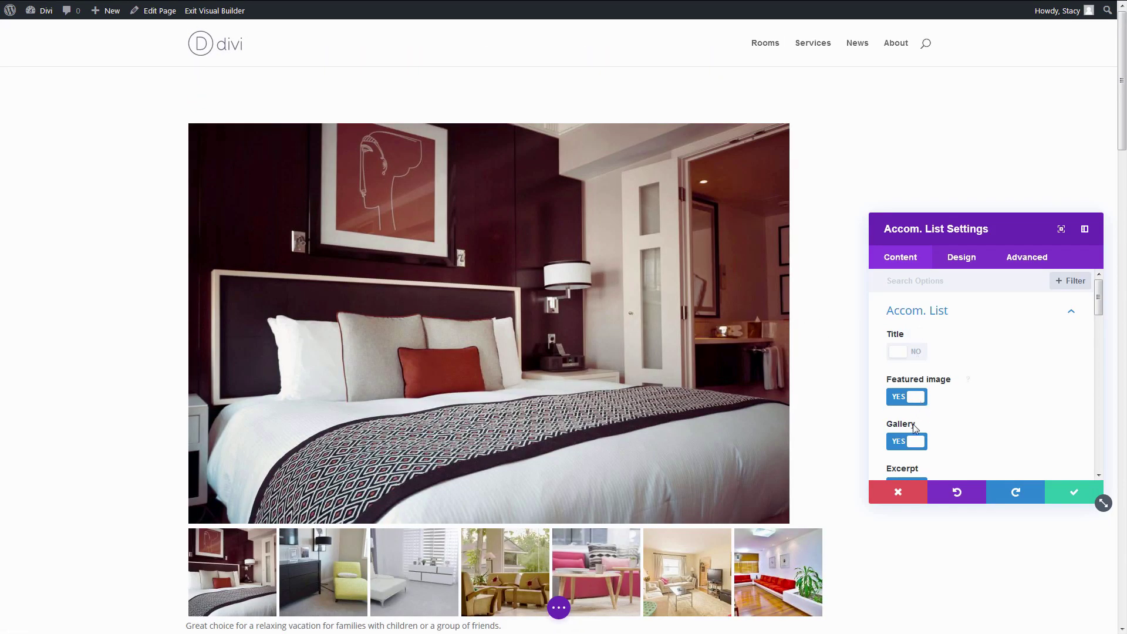
left_click(917, 444)
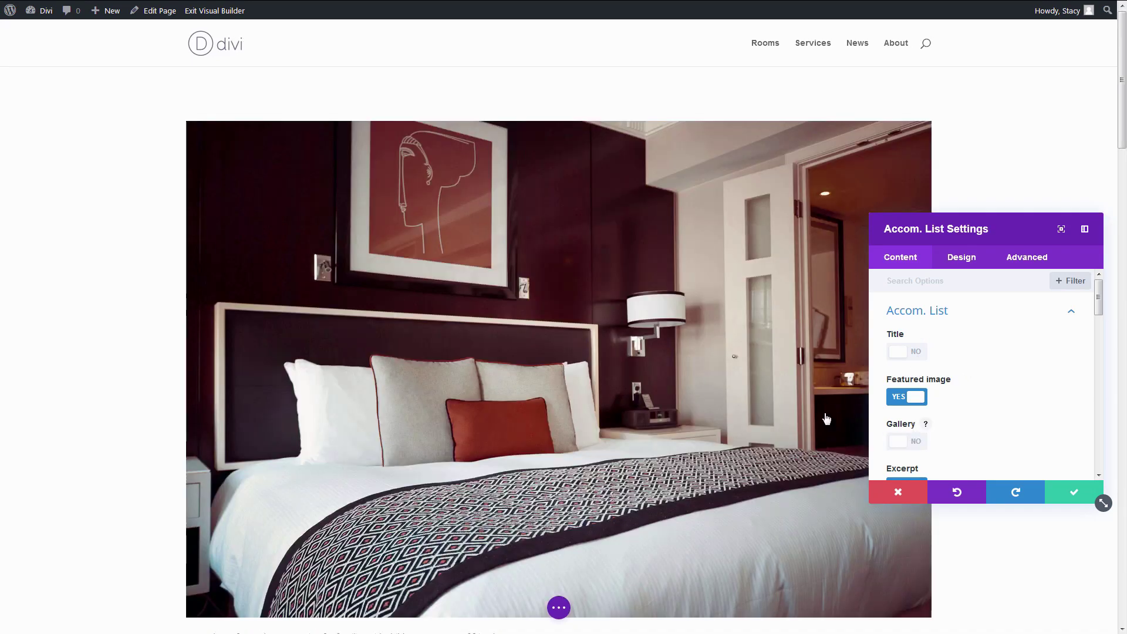
- Review the Accommodation List module's remaining options, Design tab and Advanced tab
scroll(796, 405, "down", 4)
scroll(796, 405, "down", 4)
scroll(796, 404, "down", 5)
scroll(796, 404, "down", 3)
scroll(960, 410, "down", 5)
scroll(960, 410, "down", 5)
scroll(954, 400, "down", 1)
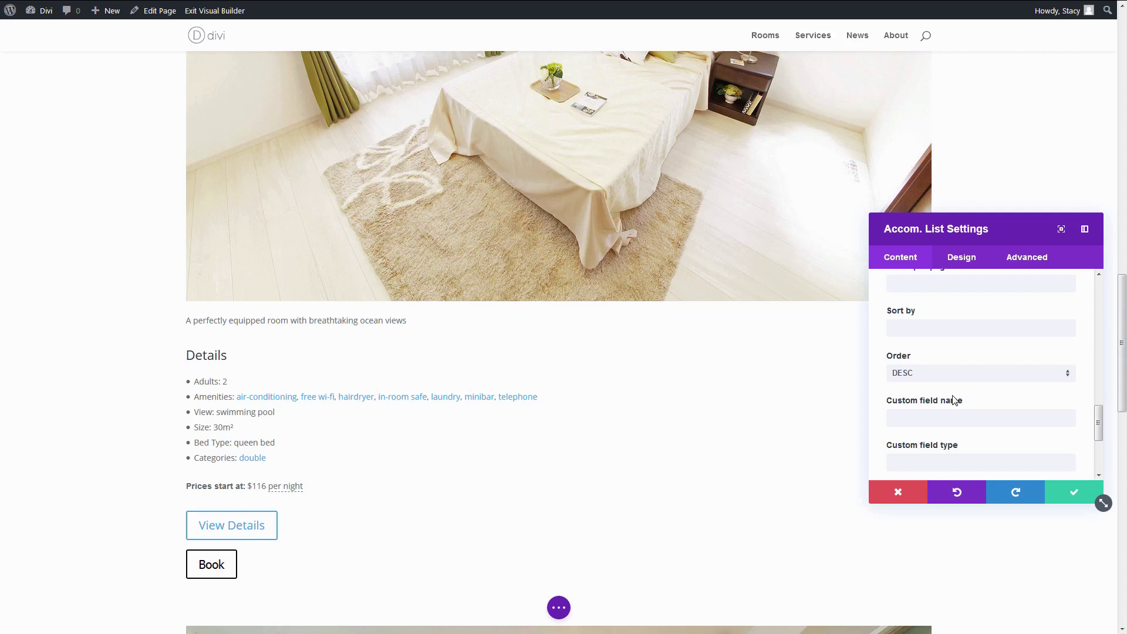
scroll(954, 400, "down", 1)
scroll(953, 398, "down", 4)
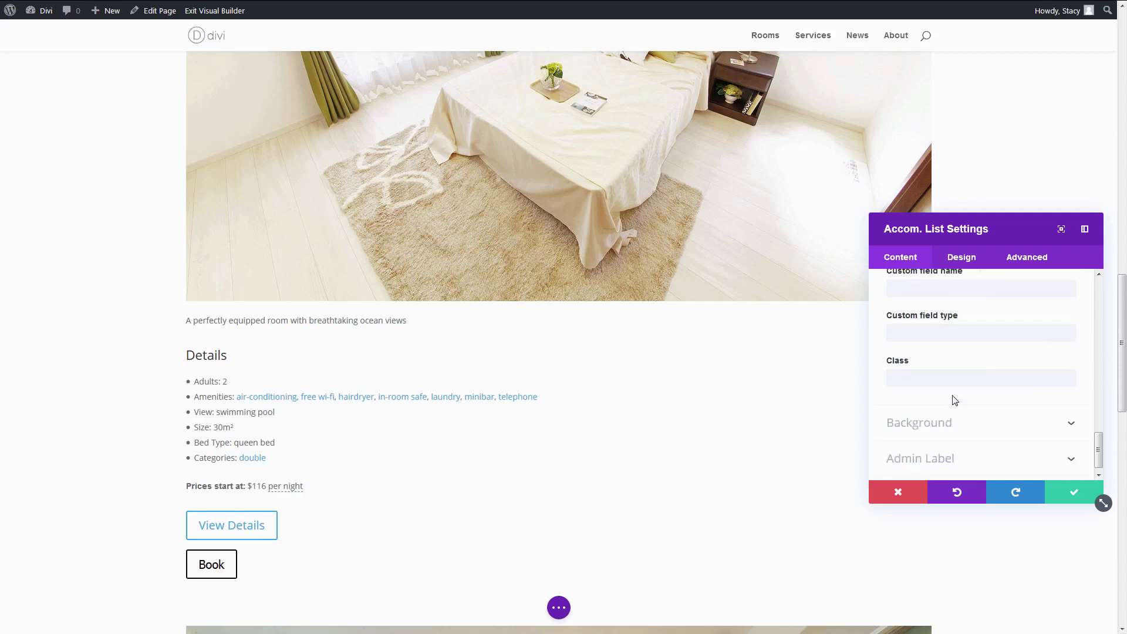
left_click(964, 264)
scroll(965, 338, "down", 2)
scroll(967, 350, "down", 2)
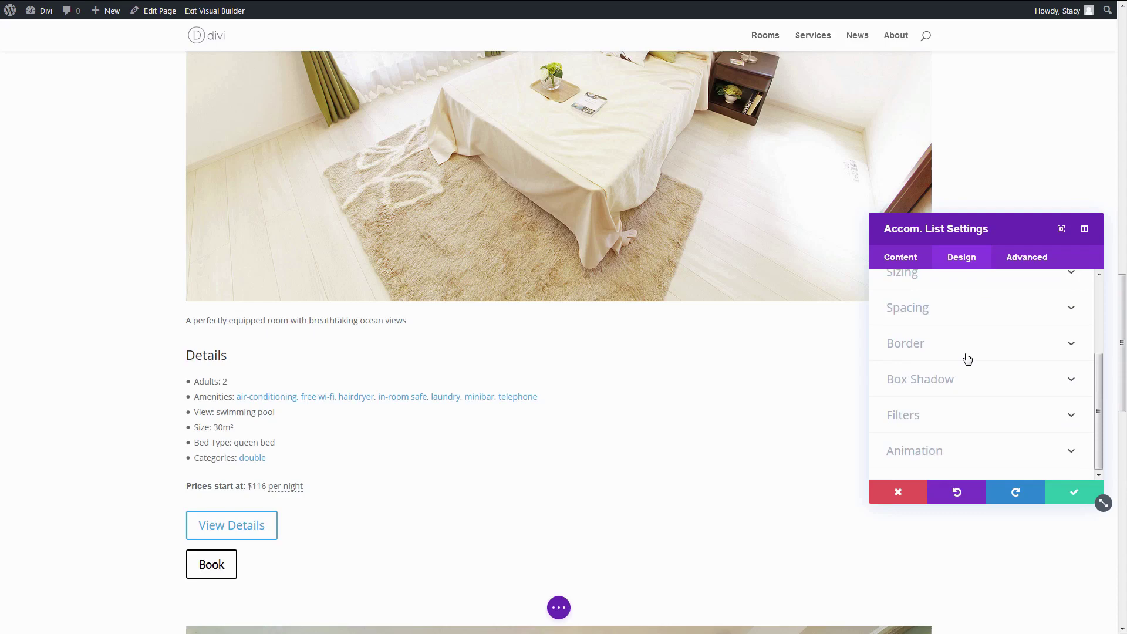
left_click(1021, 263)
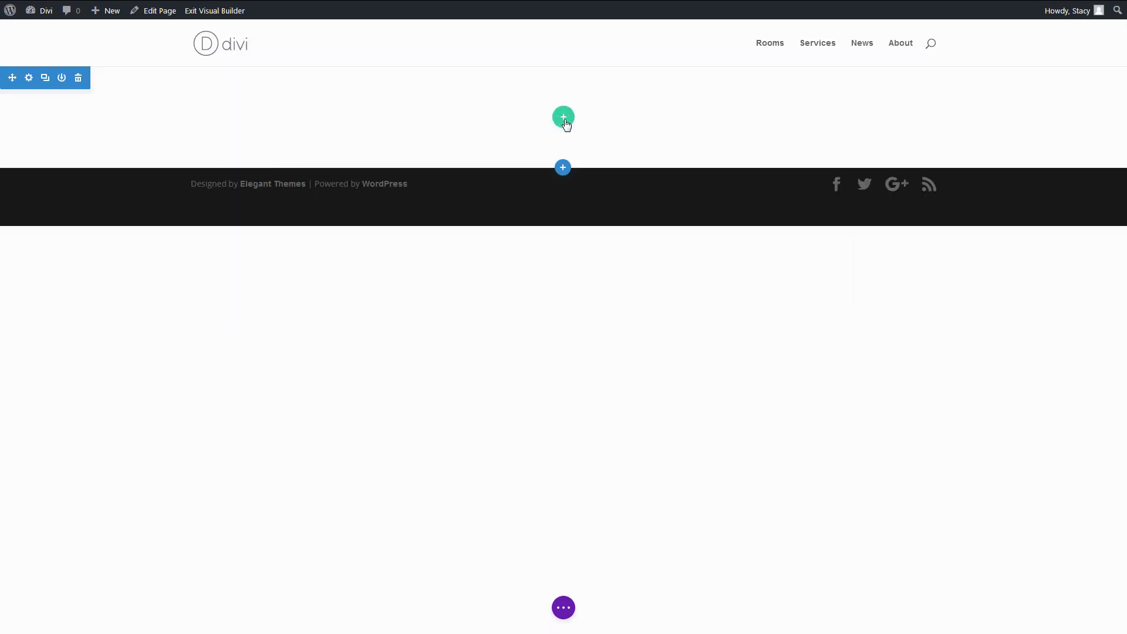
- Add a one-column row holding an Accommodation Rates module
left_click(564, 117)
left_click(499, 218)
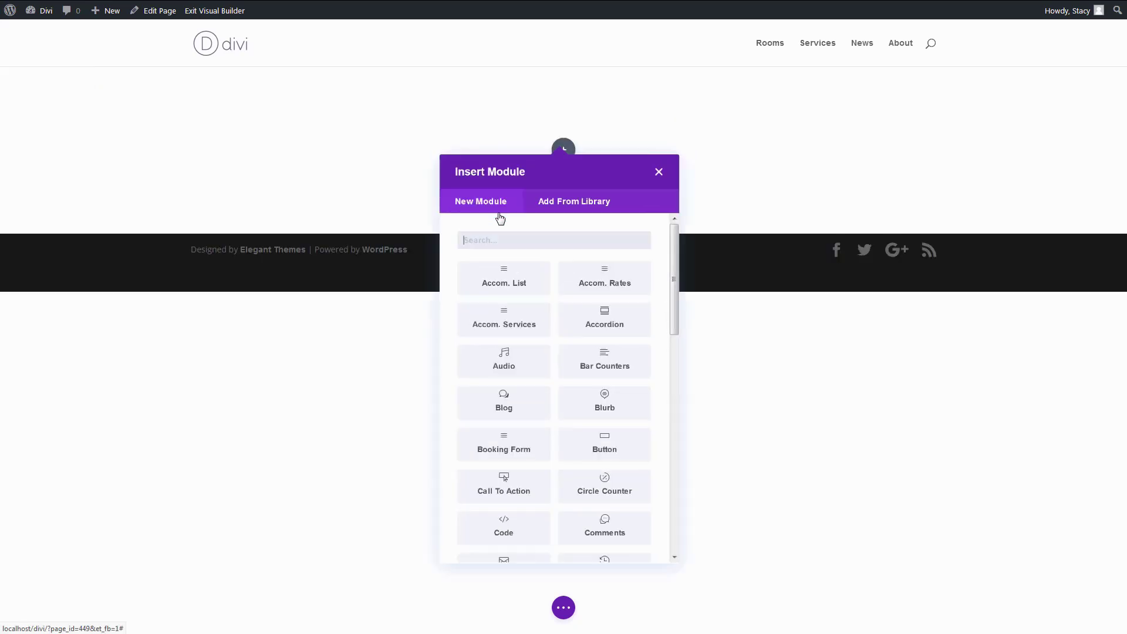
left_click(592, 278)
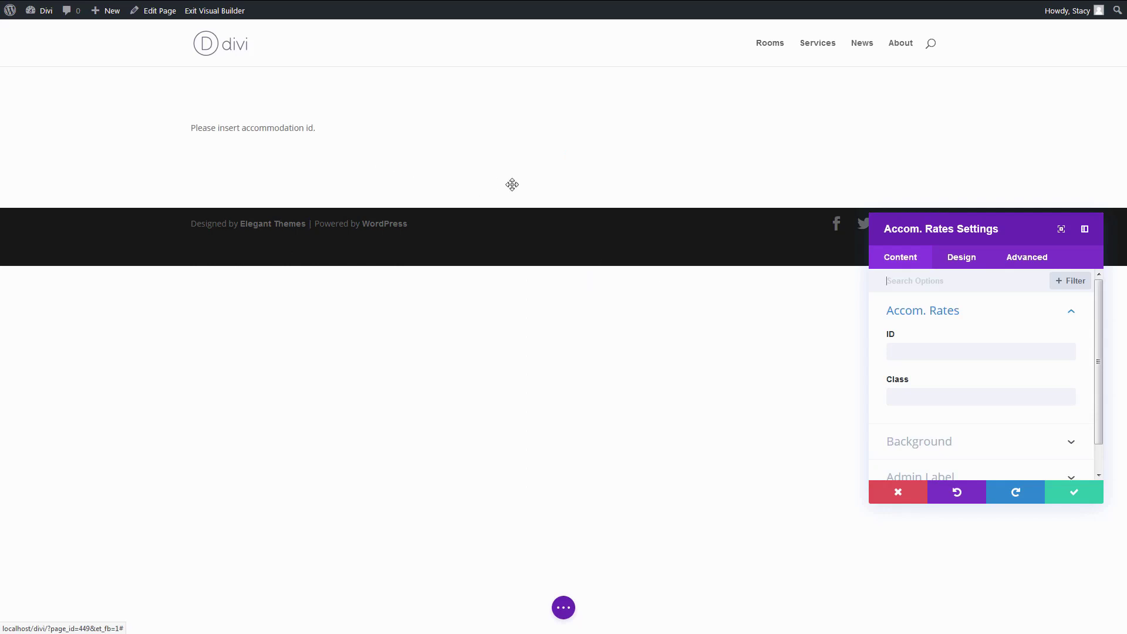
left_click(934, 346)
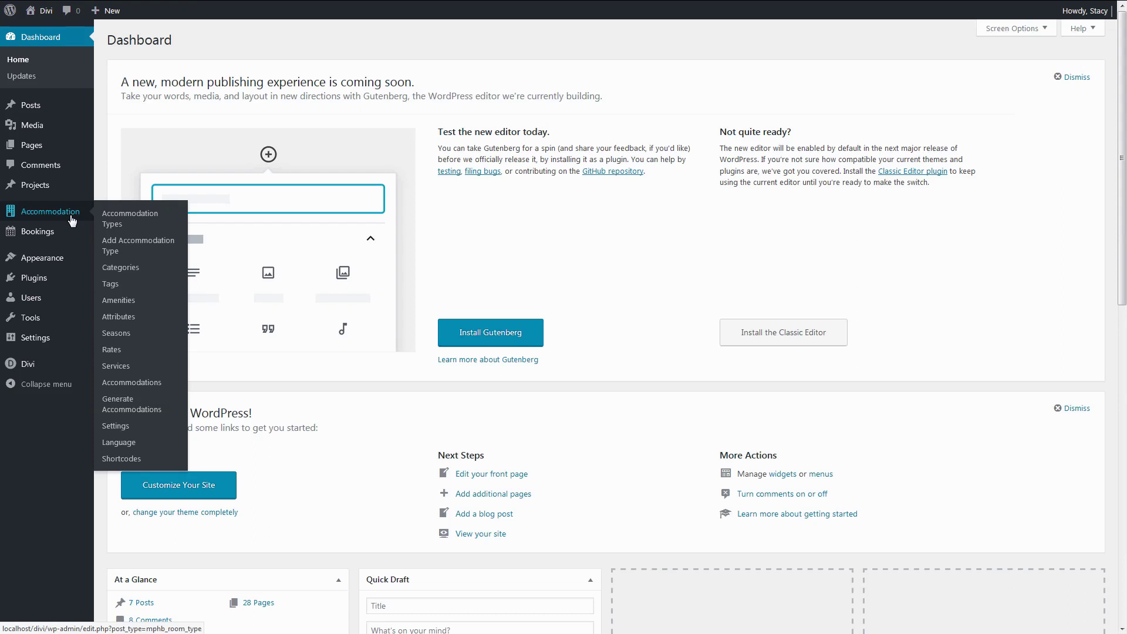
- Look up the Classic Double Room's ID 94 and enter it in the rates module
left_click(121, 223)
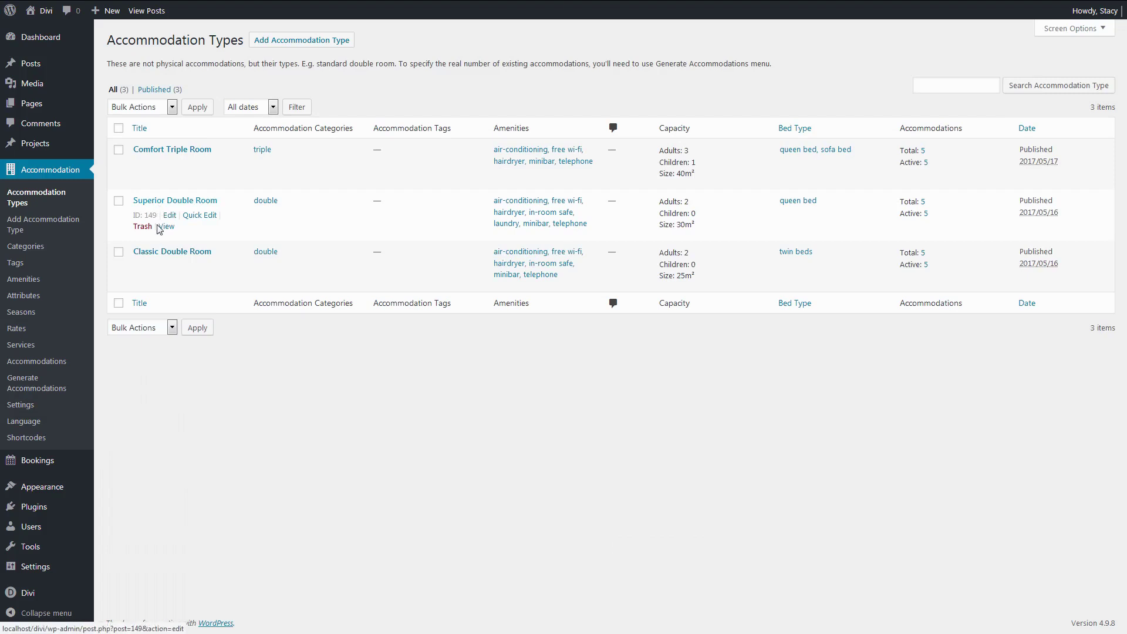
left_click_drag(153, 267, 133, 267)
left_click(122, 274)
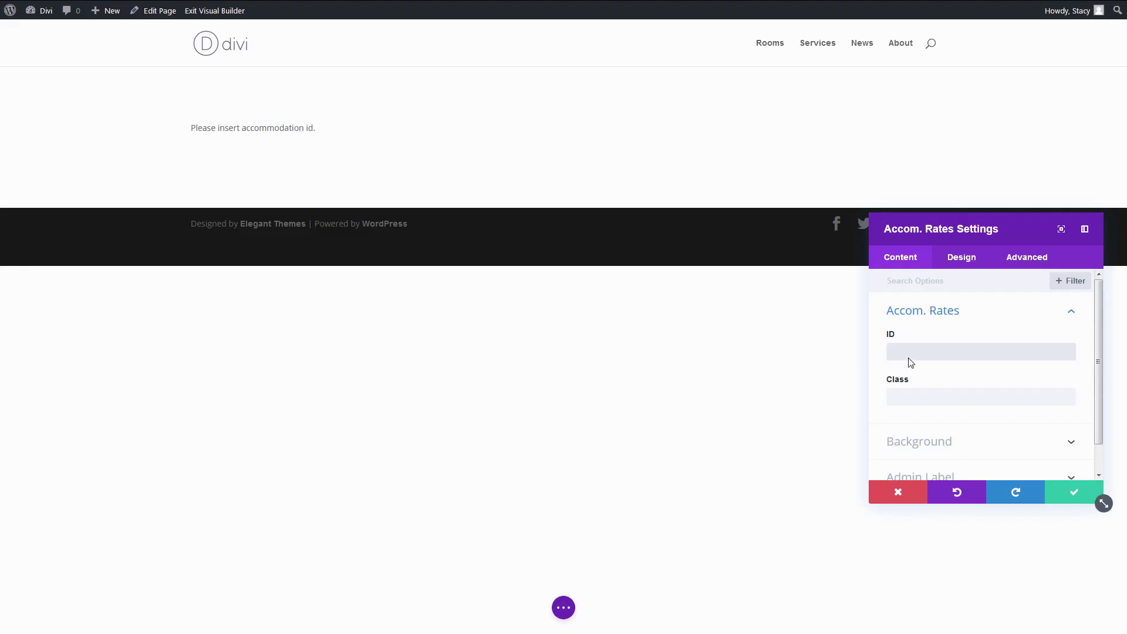
left_click(908, 358)
type("94")
- Review the rates module's Design text styling, then add another one-column row
scroll(931, 367, "down", 1)
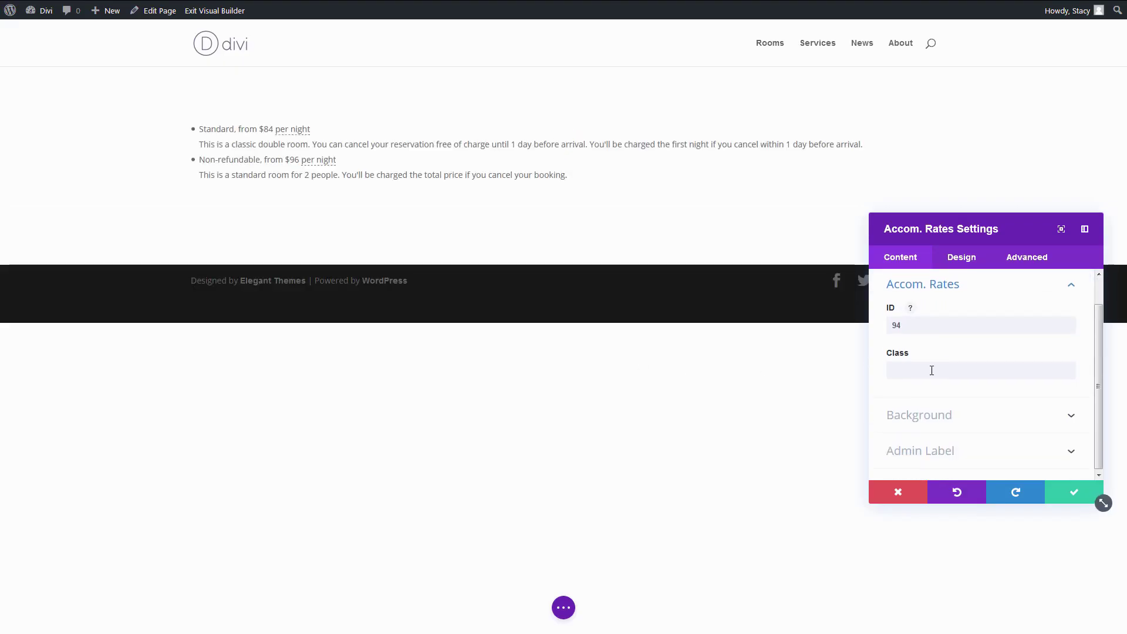
left_click(960, 258)
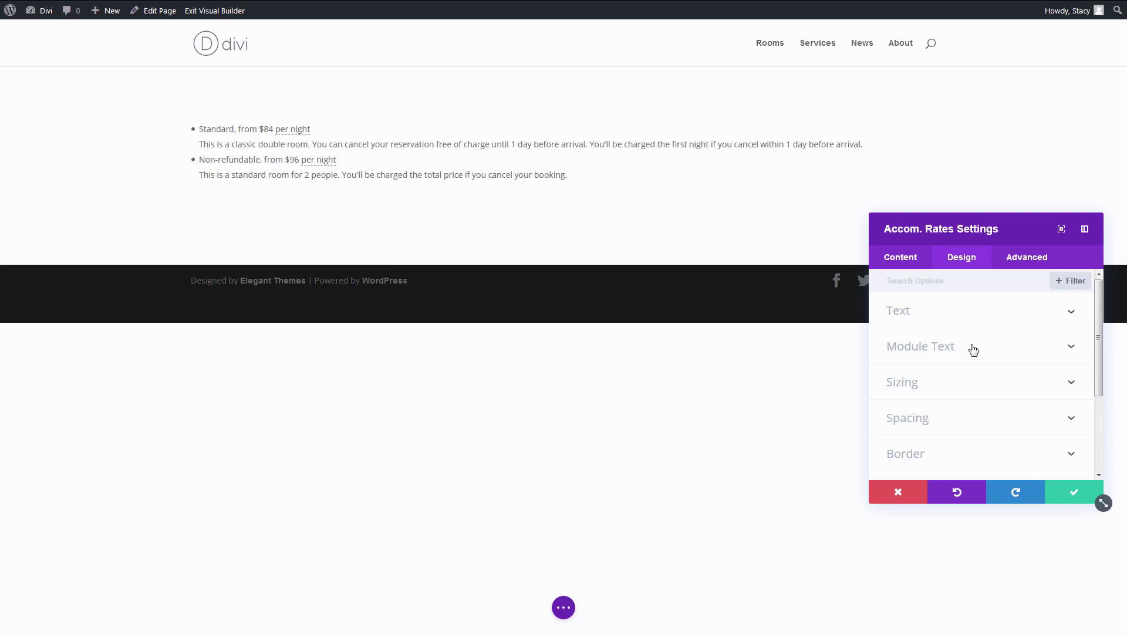
left_click(973, 350)
scroll(973, 350, "down", 3)
scroll(973, 350, "down", 3)
scroll(973, 348, "down", 3)
left_click(516, 211)
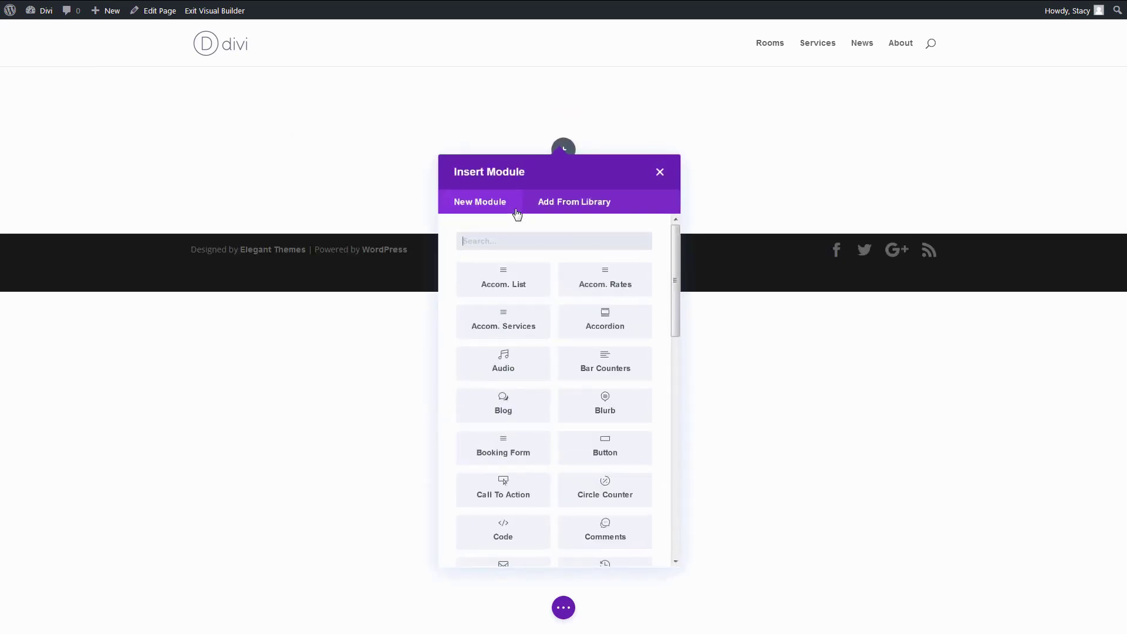
- Insert an Accommodation Services module showing service IDs 225, 222
left_click(539, 326)
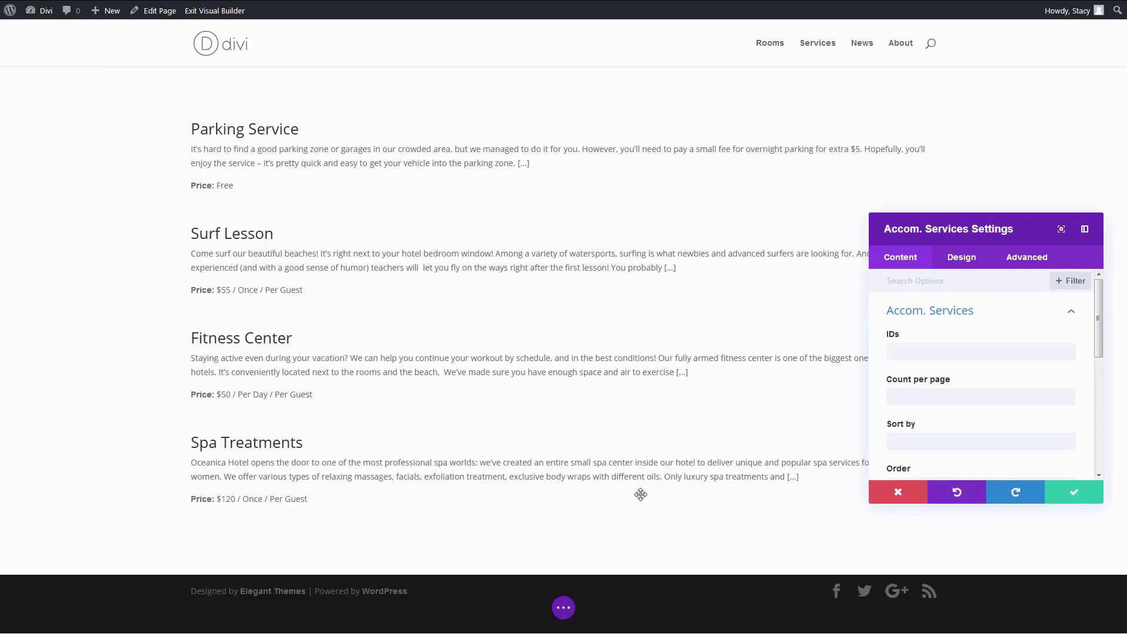
left_click(949, 349)
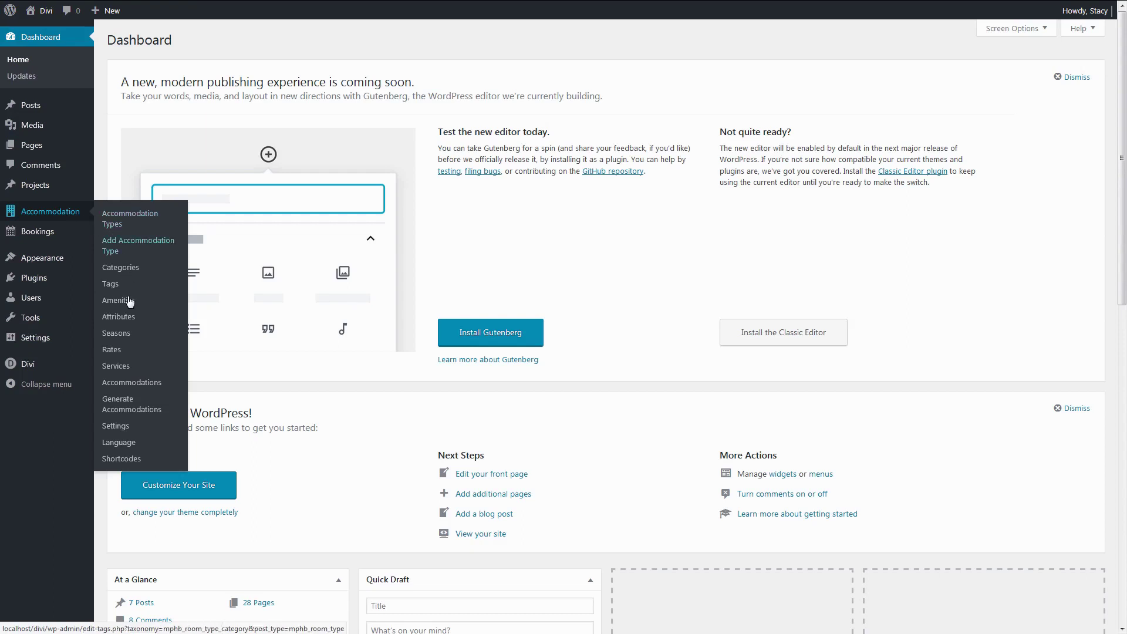
left_click(132, 374)
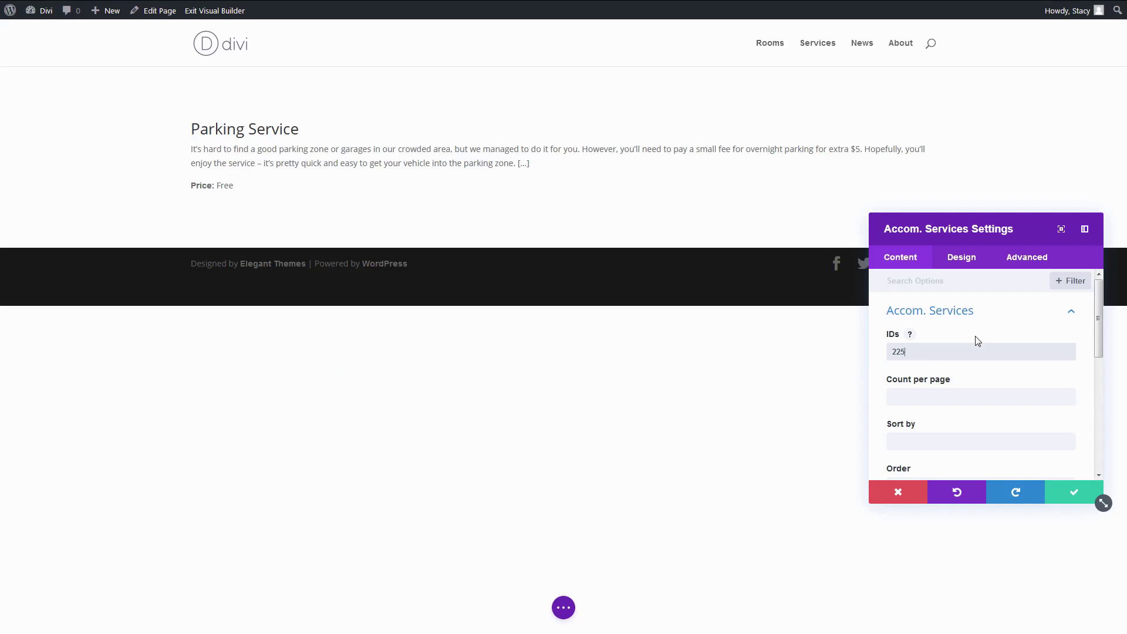
type(", 222")
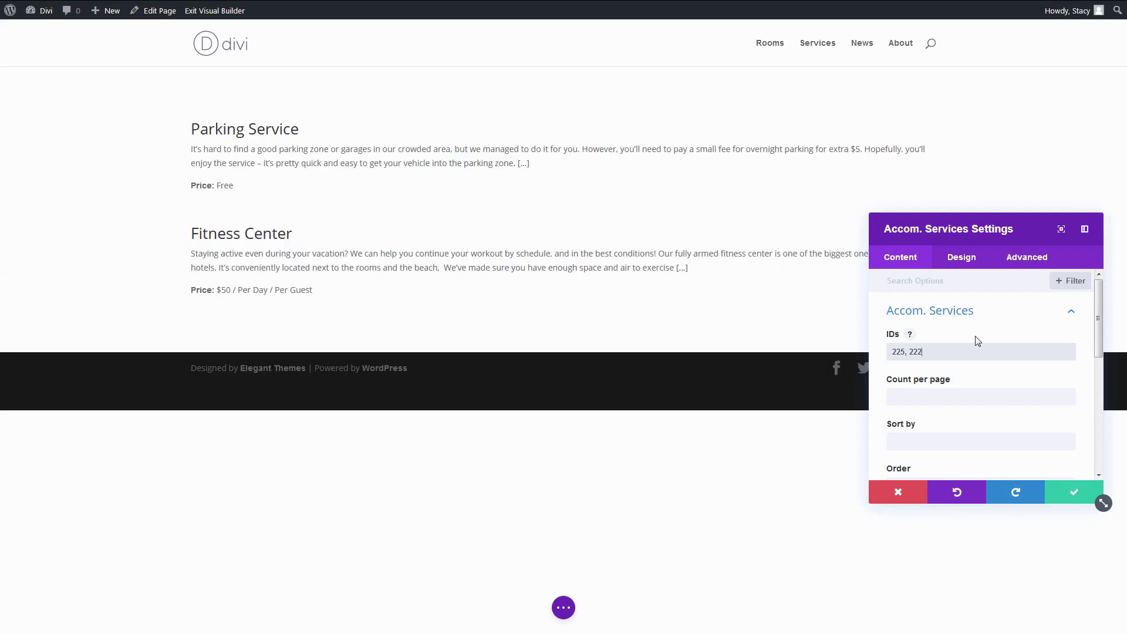
- Review the services module's sorting help and Design options
scroll(986, 371, "down", 1)
scroll(986, 371, "down", 1)
scroll(986, 371, "down", 1)
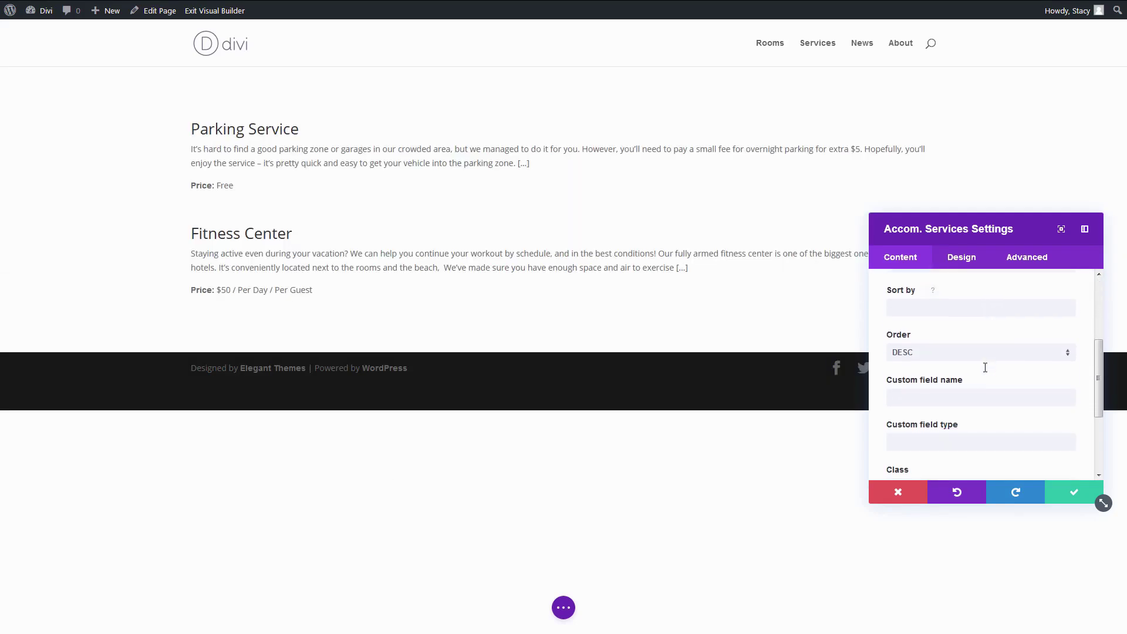
scroll(986, 373, "down", 1)
scroll(986, 372, "down", 1)
scroll(984, 368, "down", 1)
scroll(985, 368, "up", 2)
scroll(978, 365, "up", 1)
left_click(926, 308)
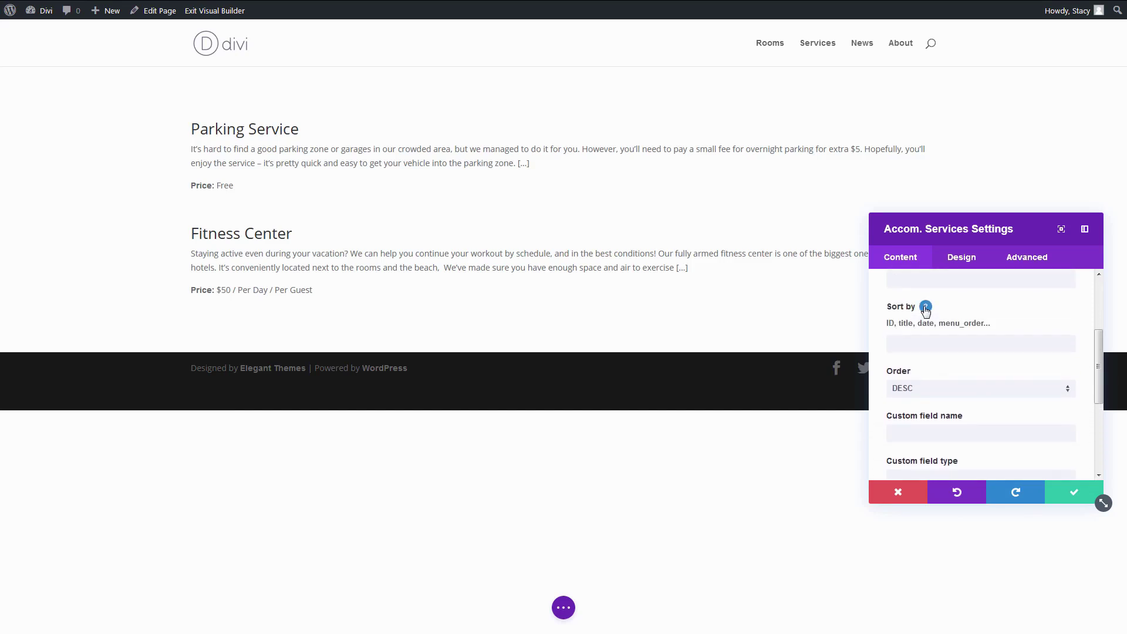
left_click(926, 307)
left_click(963, 258)
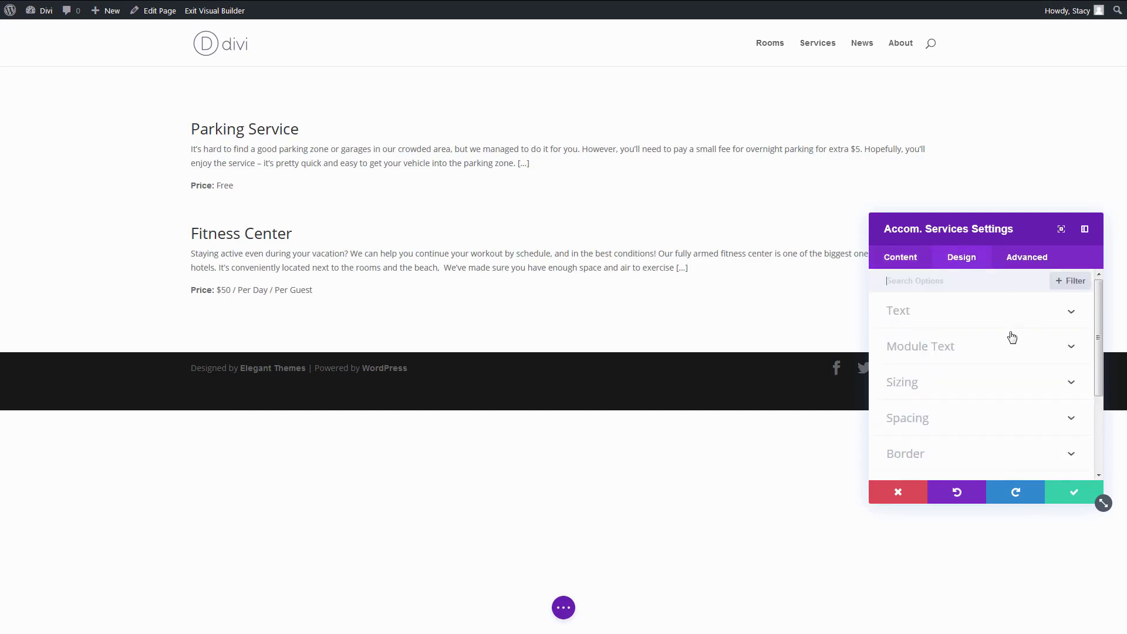
scroll(1012, 343, "down", 2)
- Add a one-column row with a Booking Form module for accommodation ID 94
left_click(1027, 257)
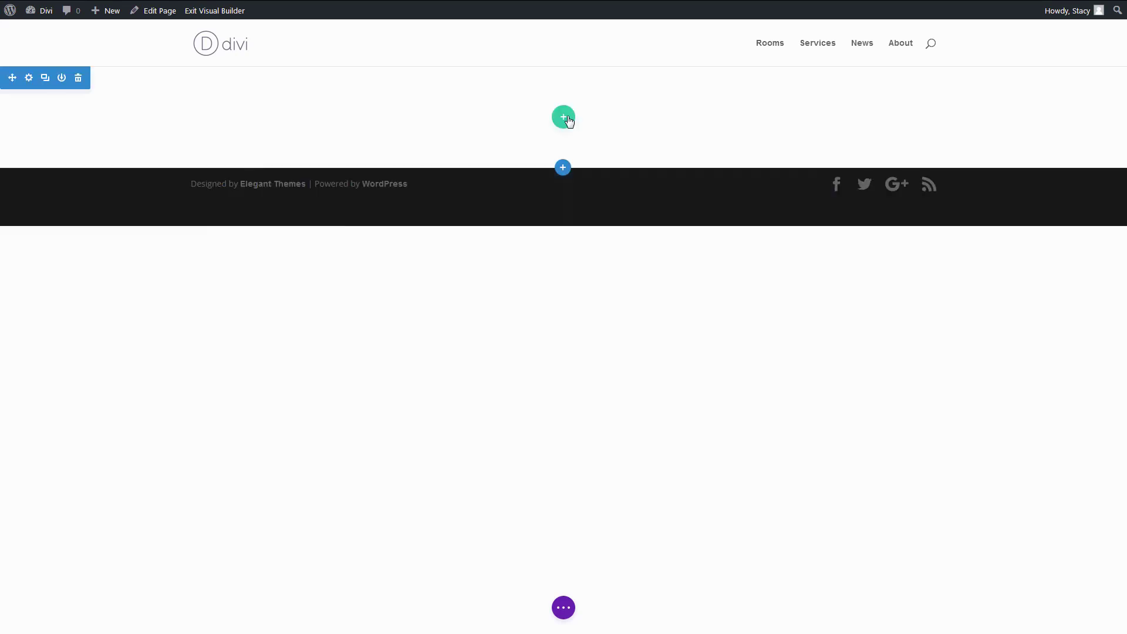
left_click(564, 116)
left_click(502, 221)
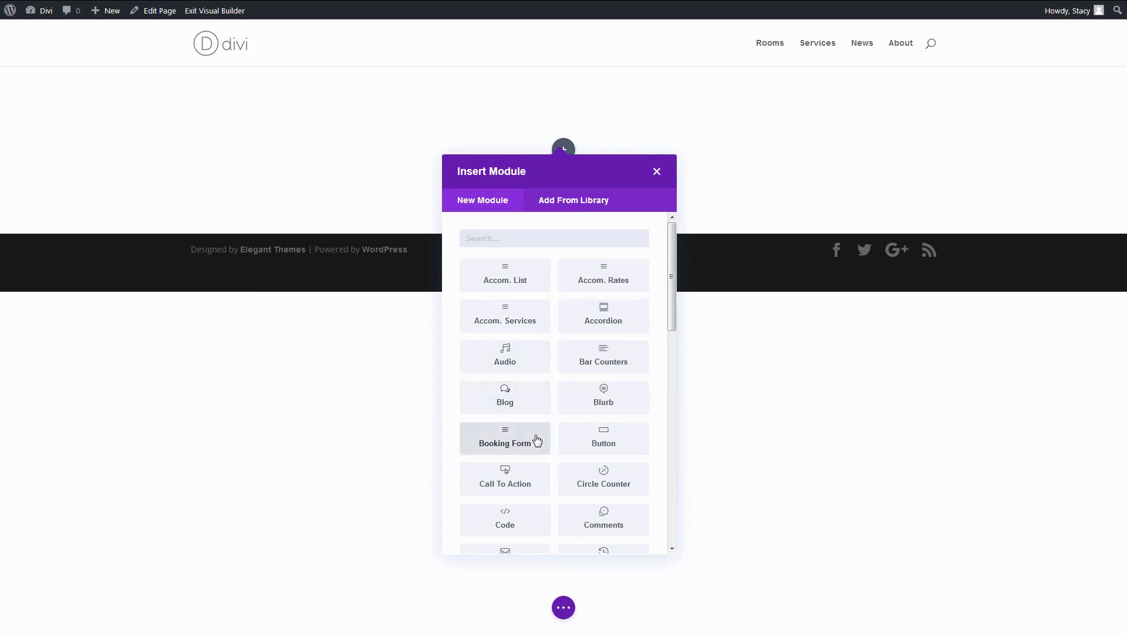
left_click(535, 440)
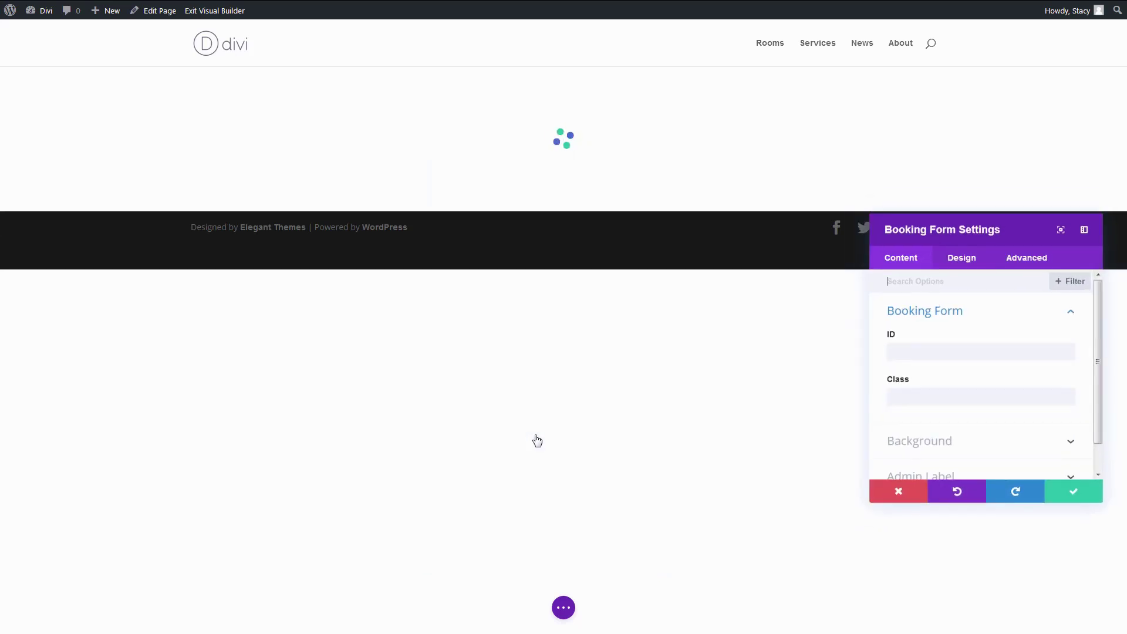
left_click(913, 355)
type("94")
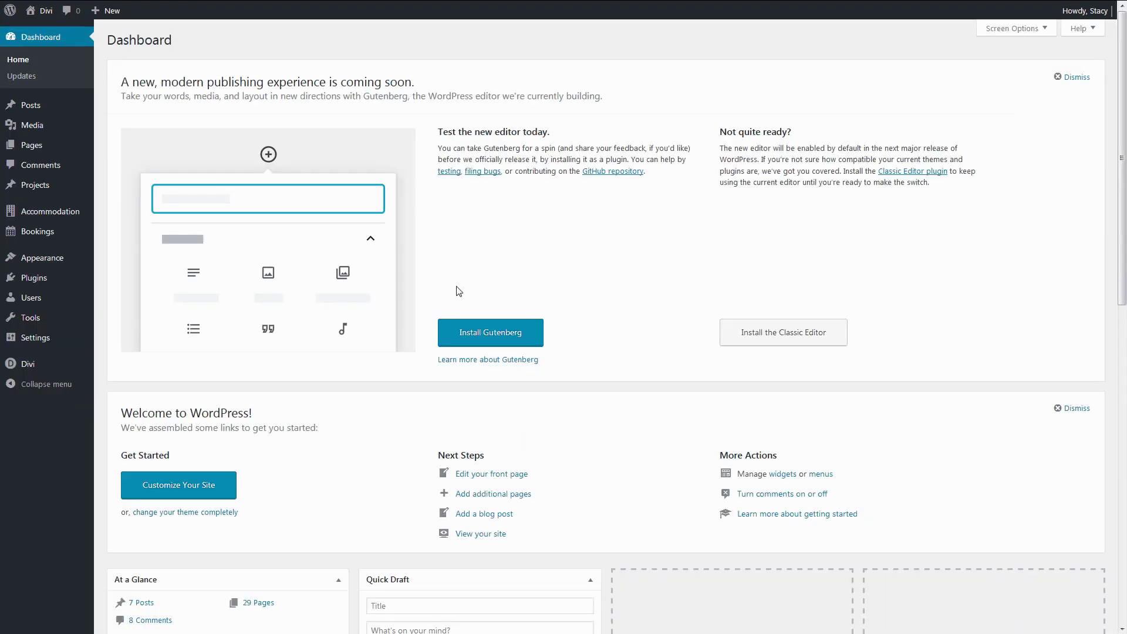
- Find the Skip Search Results option in Accommodation Settings
mouse_move(50, 212)
left_click(120, 426)
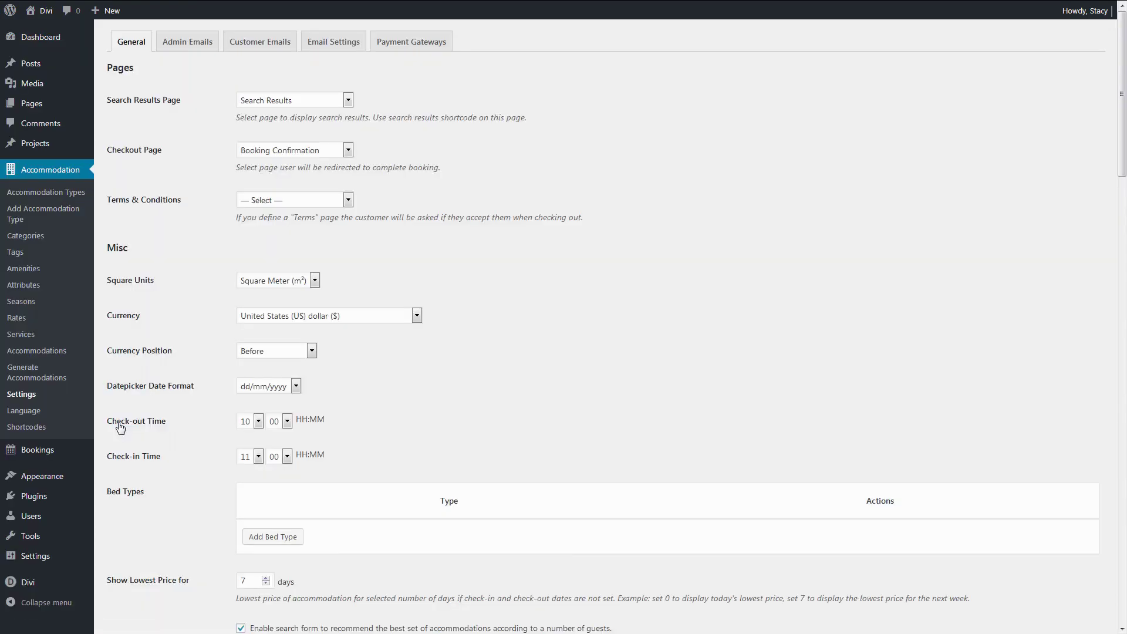
scroll(120, 428, "down", 1)
scroll(120, 427, "down", 3)
scroll(120, 427, "down", 5)
scroll(121, 427, "down", 5)
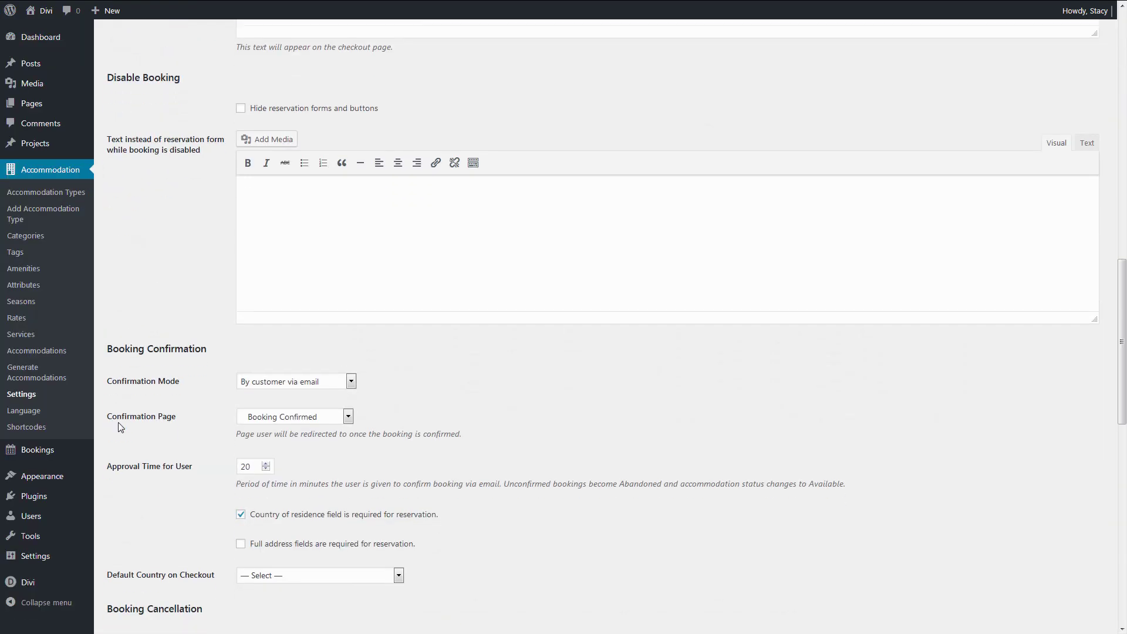
scroll(120, 427, "down", 2)
scroll(118, 421, "down", 1)
scroll(118, 421, "down", 3)
scroll(118, 422, "down", 2)
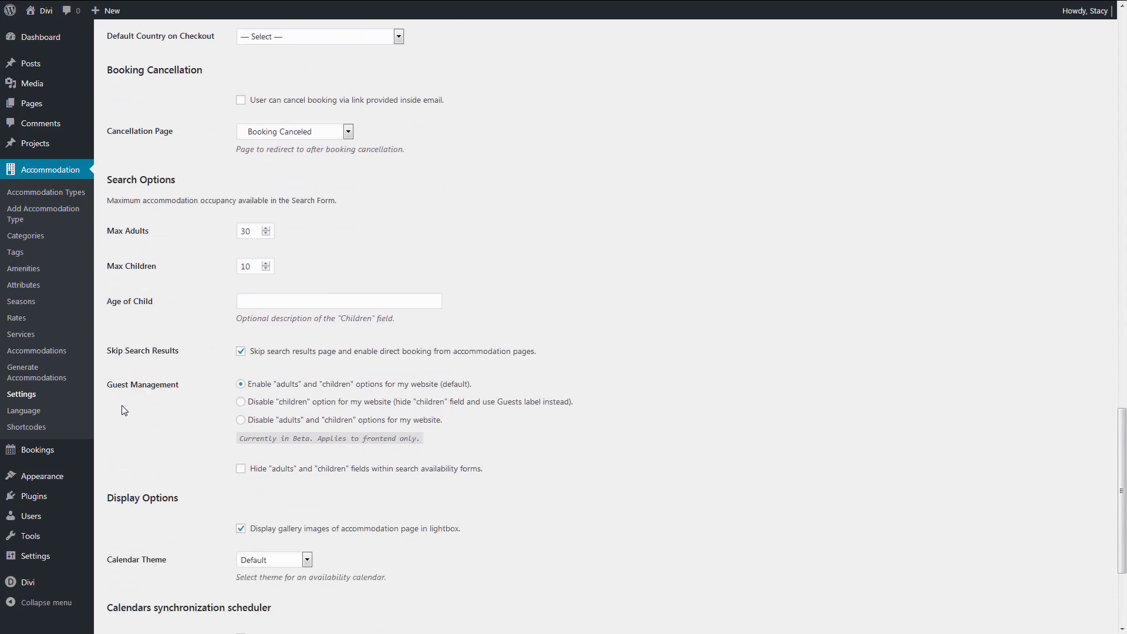
triple_click(109, 350)
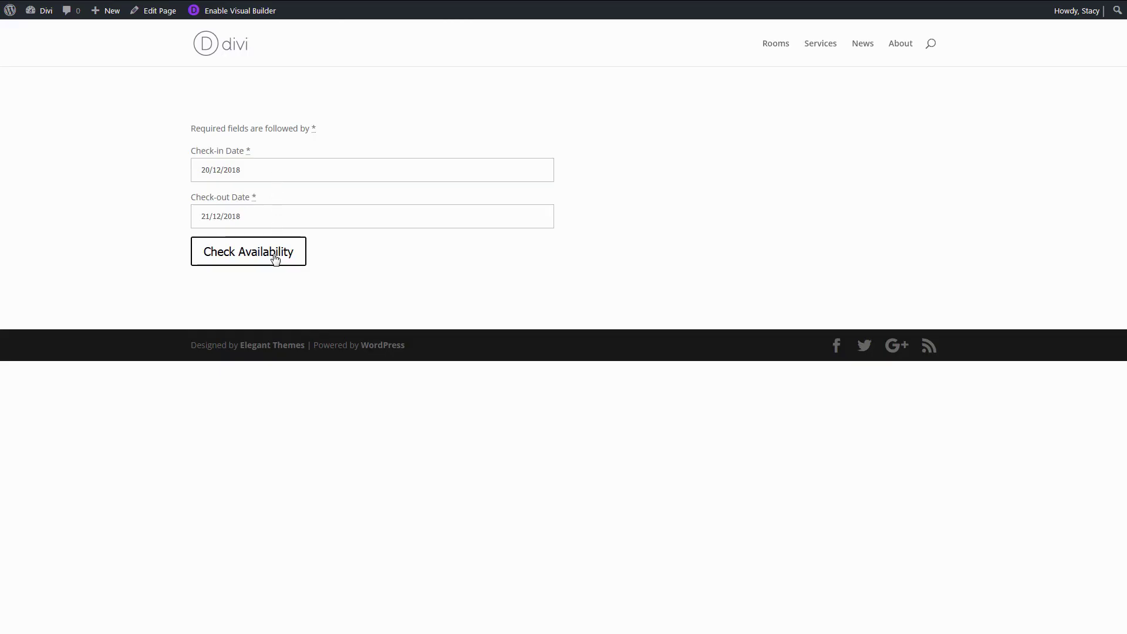
- Test the front-end availability check and reservation, then add a one-column row
left_click(275, 259)
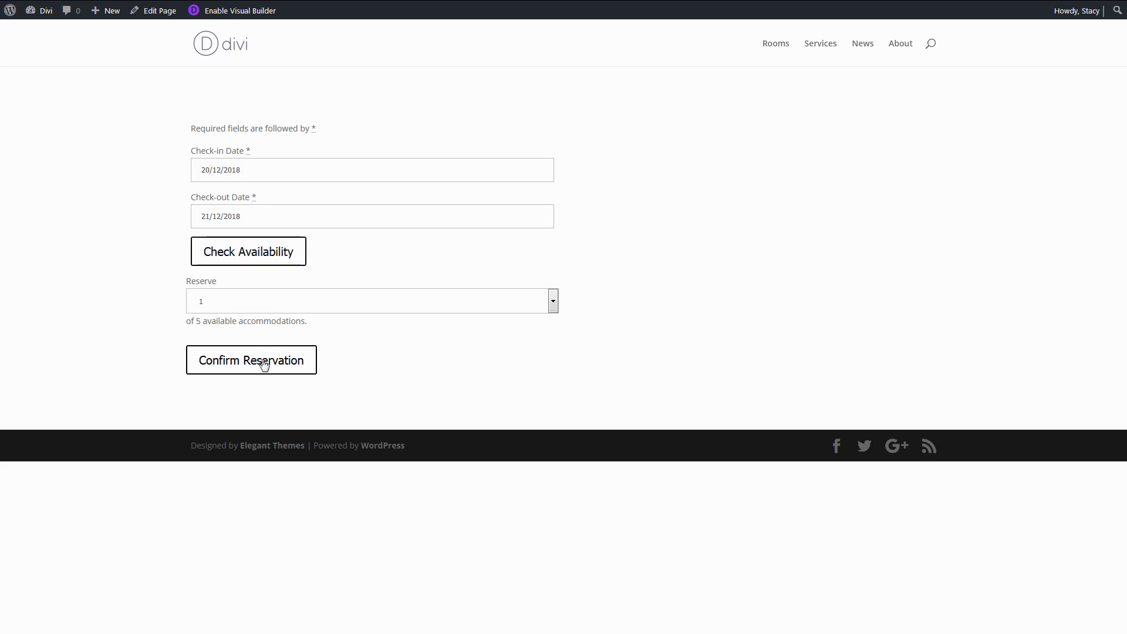
left_click(263, 364)
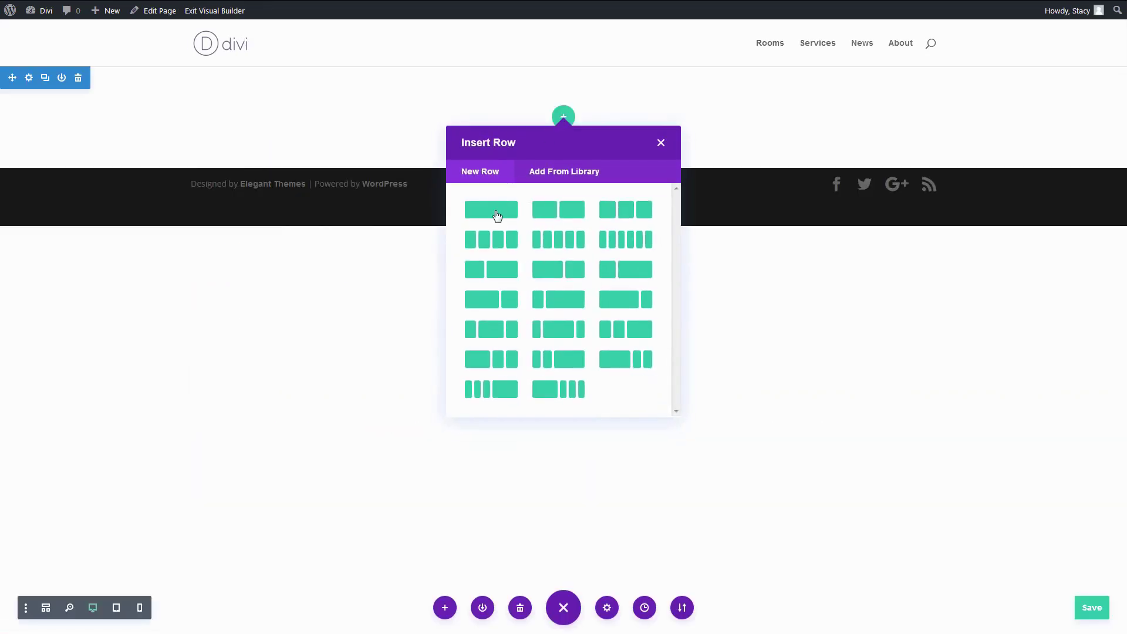
left_click(495, 215)
scroll(556, 420, "down", 1)
scroll(556, 419, "down", 2)
scroll(558, 418, "down", 1)
scroll(556, 419, "down", 2)
scroll(556, 420, "down", 2)
scroll(558, 420, "down", 3)
- Insert a Search Availability module and test a search with 28 December check-in
left_click(594, 309)
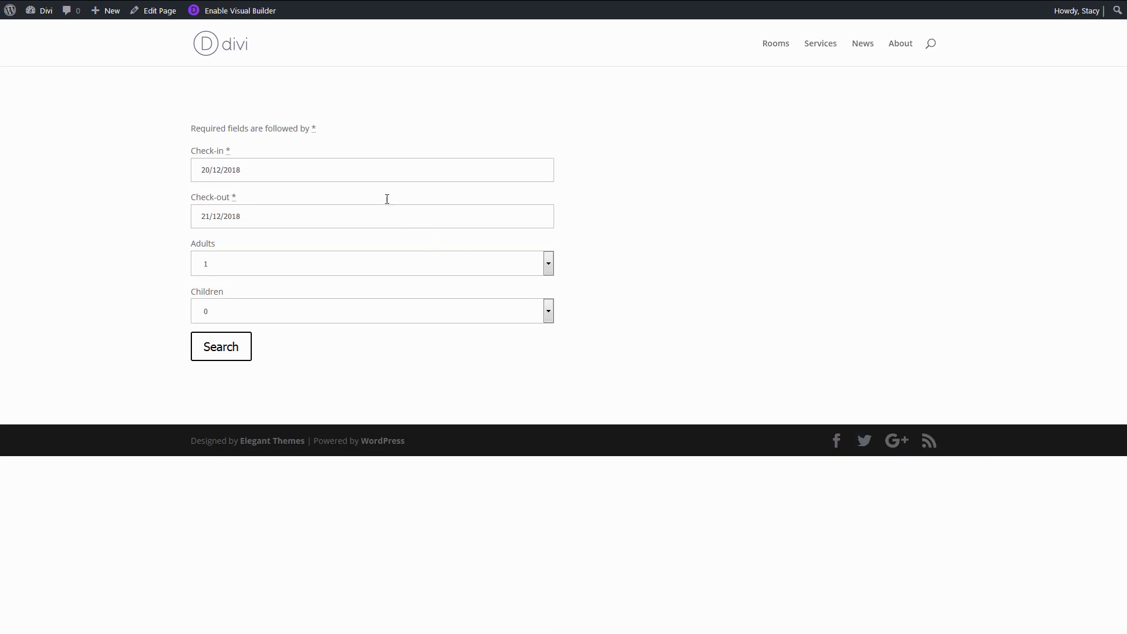
left_click(363, 176)
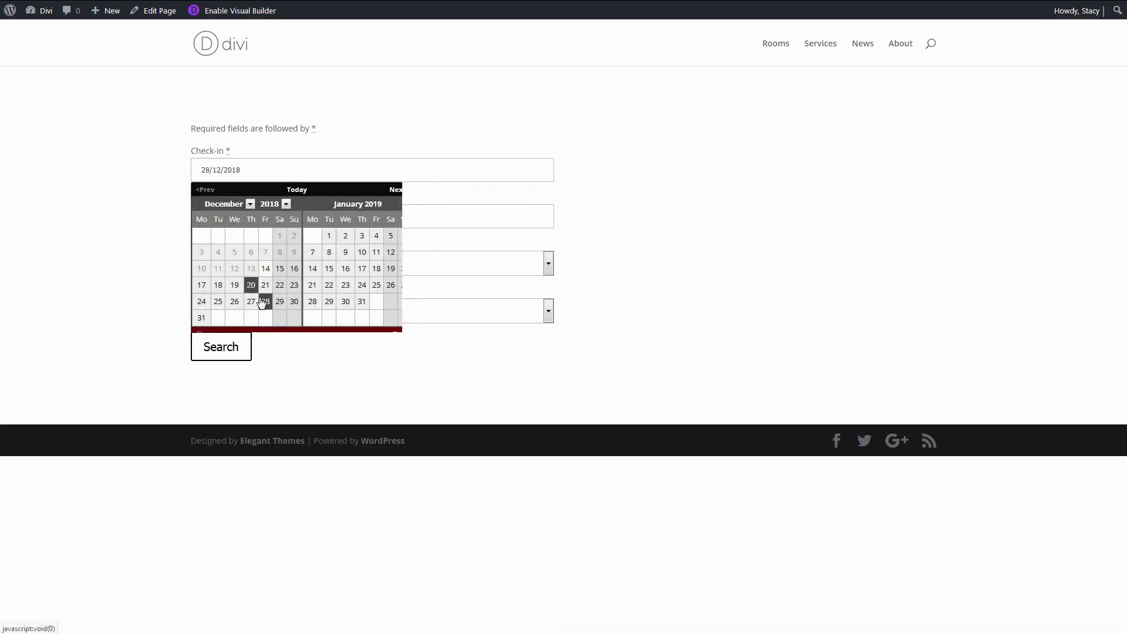
left_click(261, 302)
left_click(221, 356)
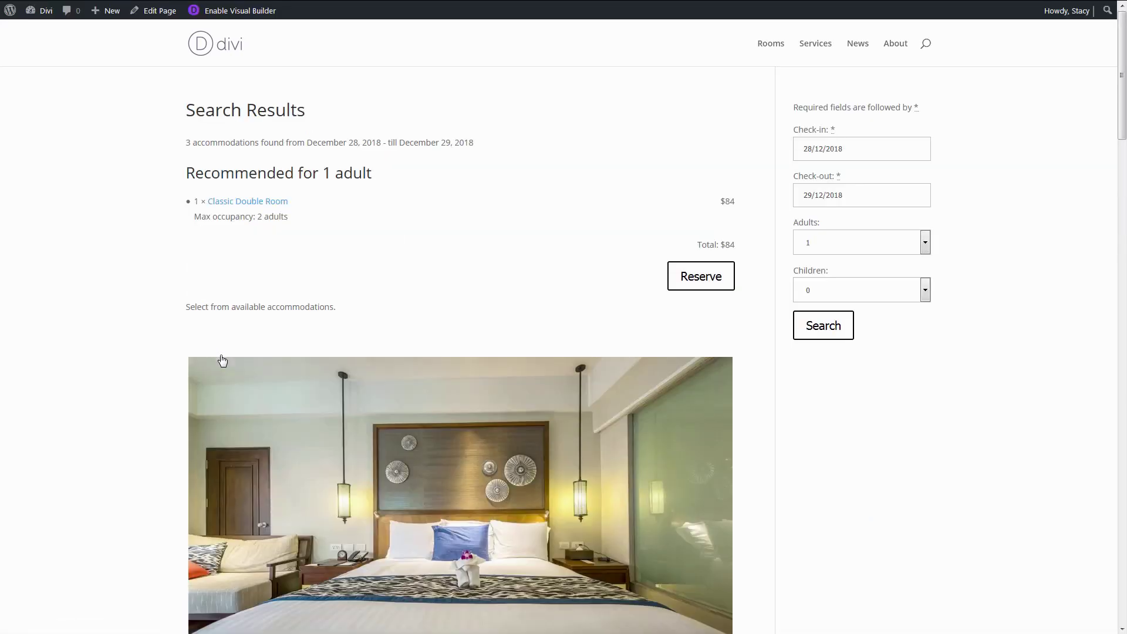
scroll(222, 360, "down", 5)
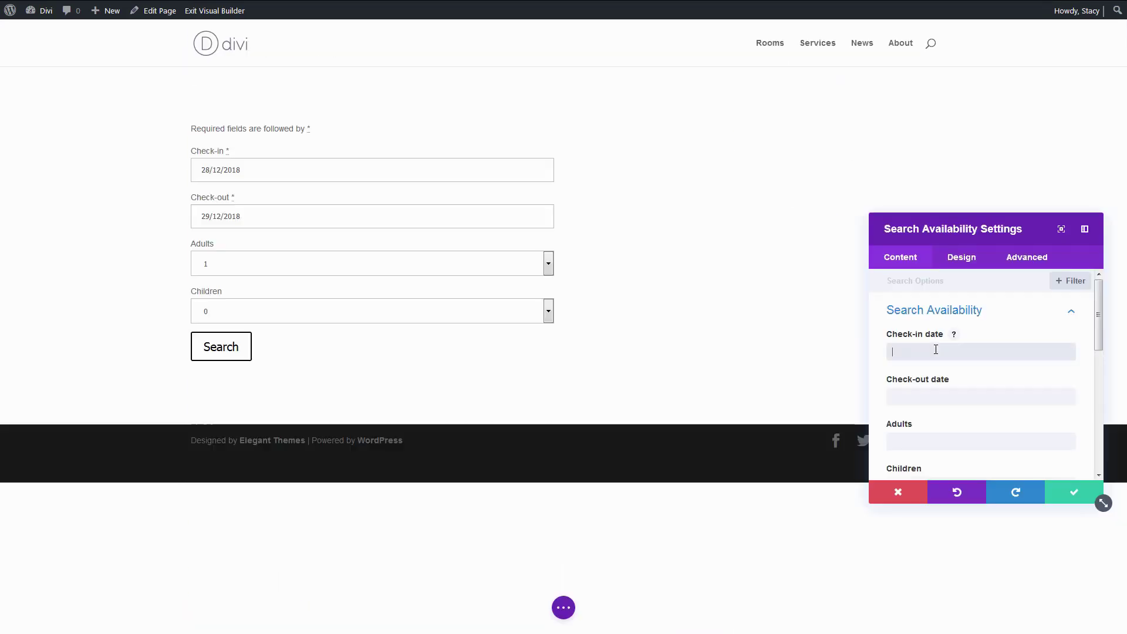
scroll(936, 349, "down", 2)
scroll(936, 351, "down", 2)
scroll(937, 355, "down", 2)
- Try the horizontal centred and horizontal left styles, then restore the Default layout
left_click(939, 346)
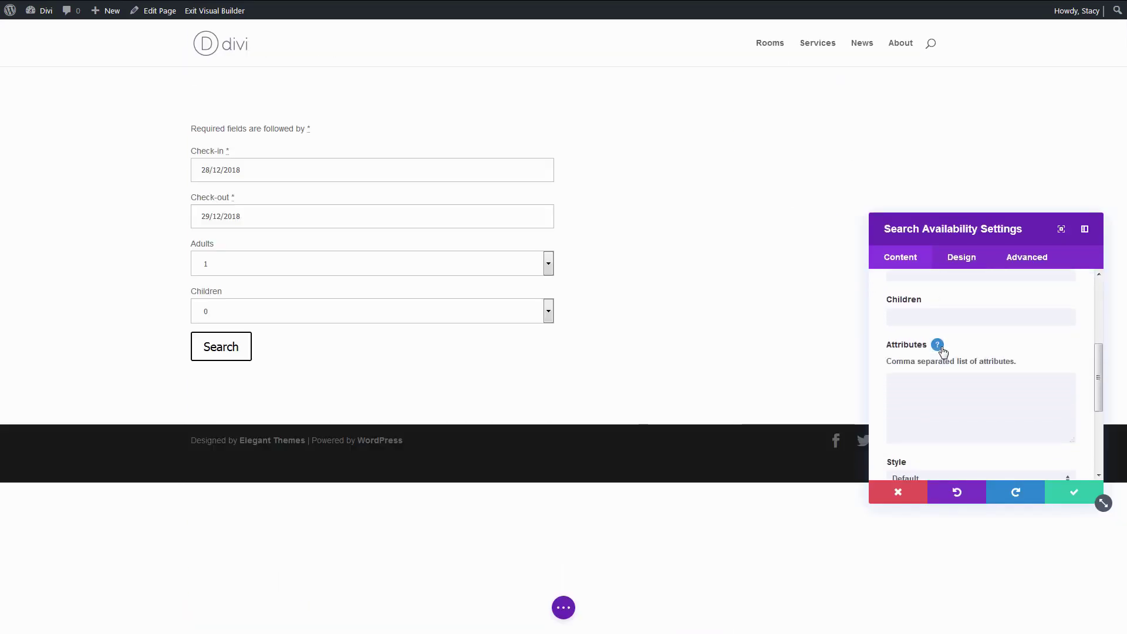
left_click(939, 347)
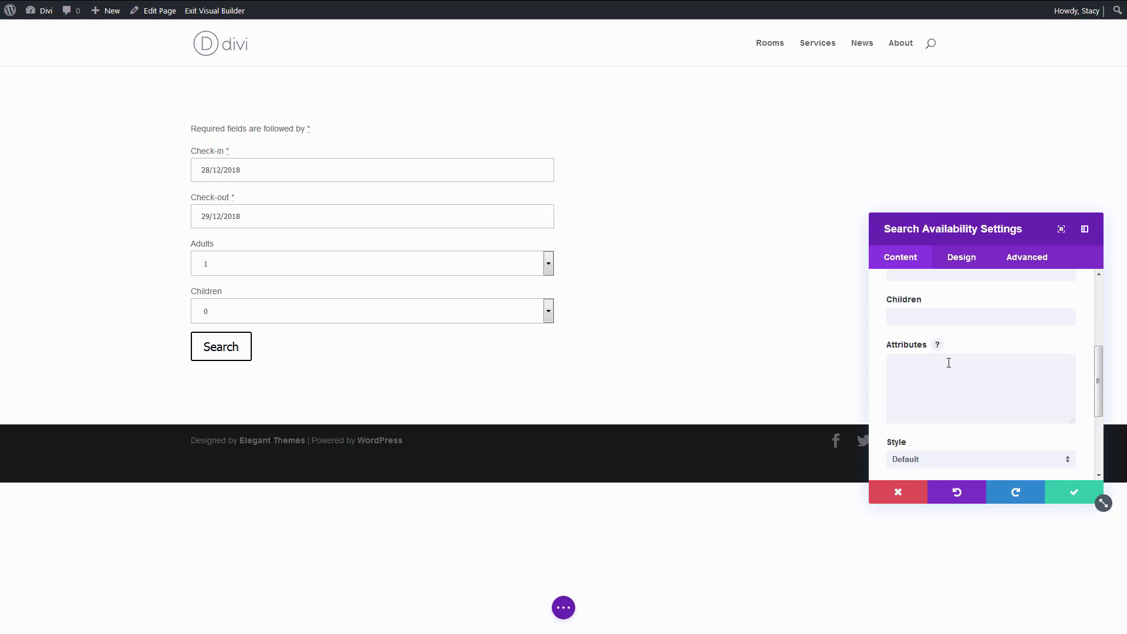
scroll(957, 387, "down", 1)
scroll(966, 404, "down", 3)
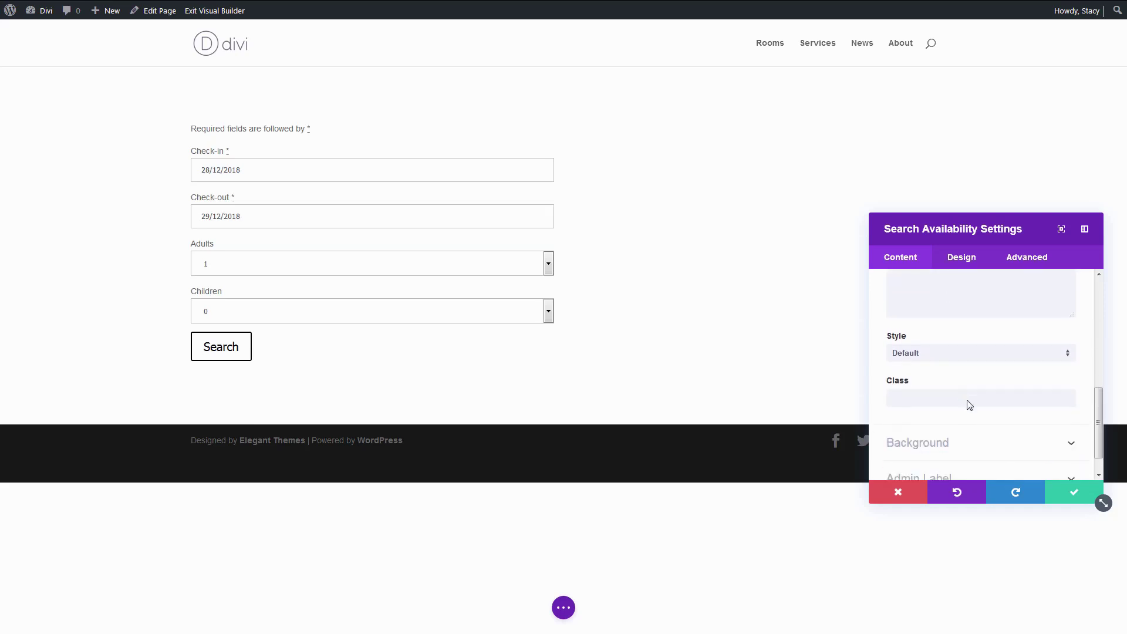
left_click(981, 359)
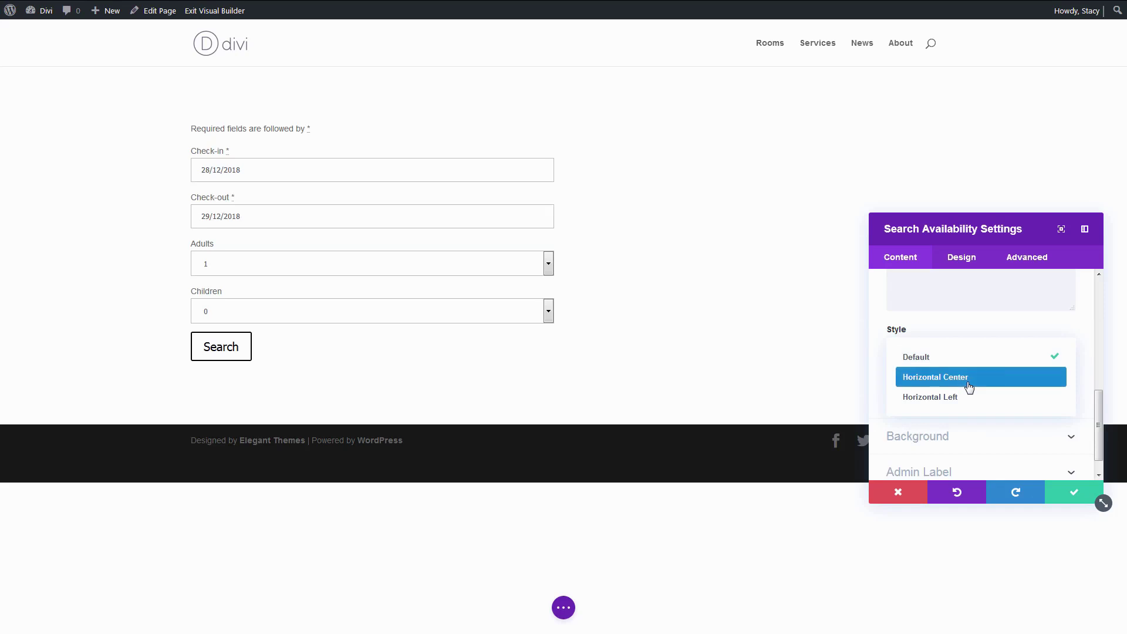
left_click(969, 379)
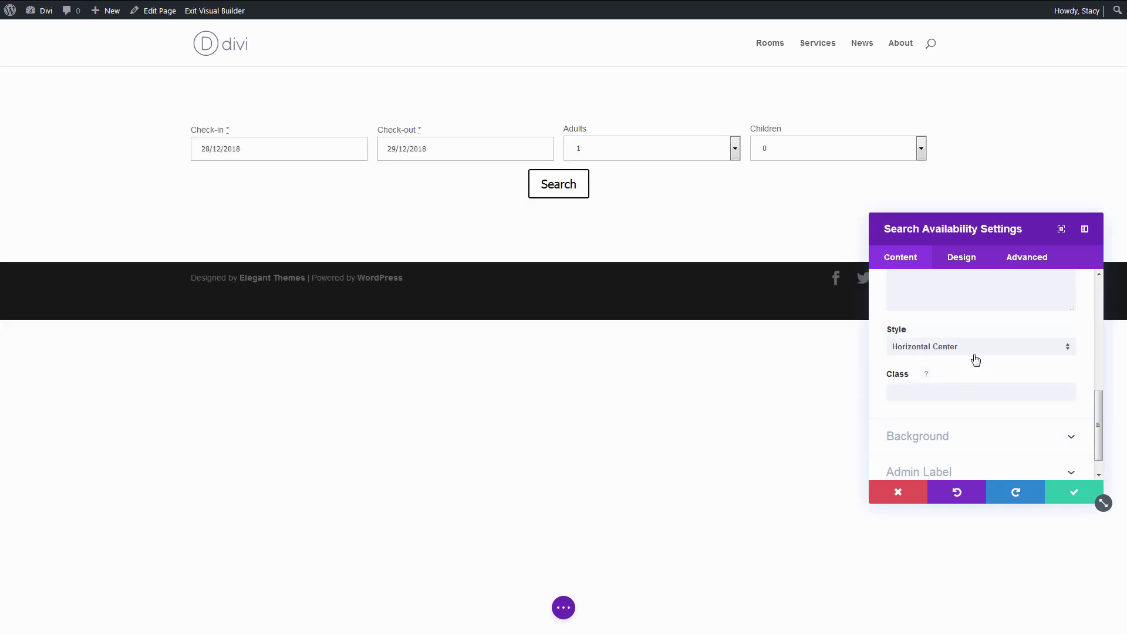
left_click(976, 359)
left_click(963, 397)
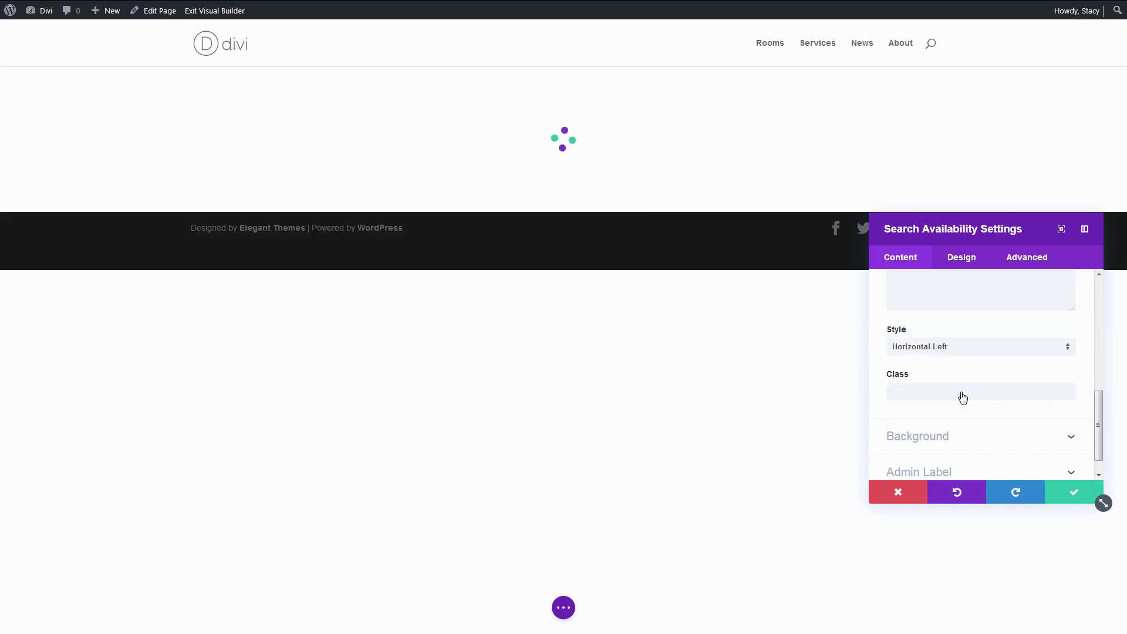
left_click(965, 359)
left_click(965, 359)
scroll(964, 368, "down", 1)
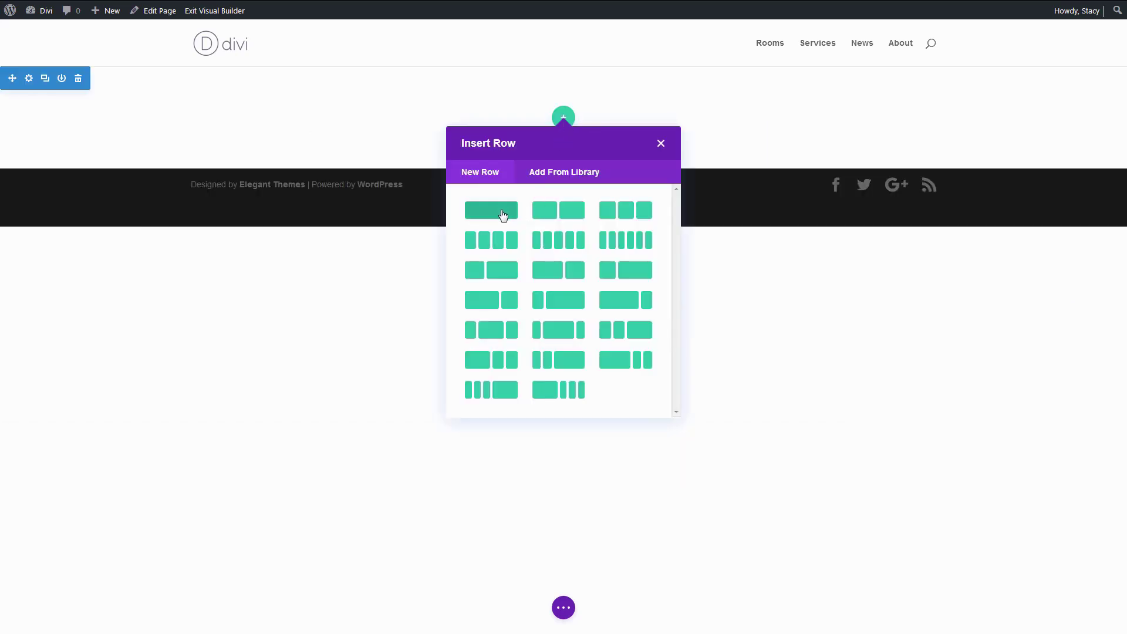
- Add a single-column row holding a Single Accommodation module set to accommodation ID 94
left_click(503, 212)
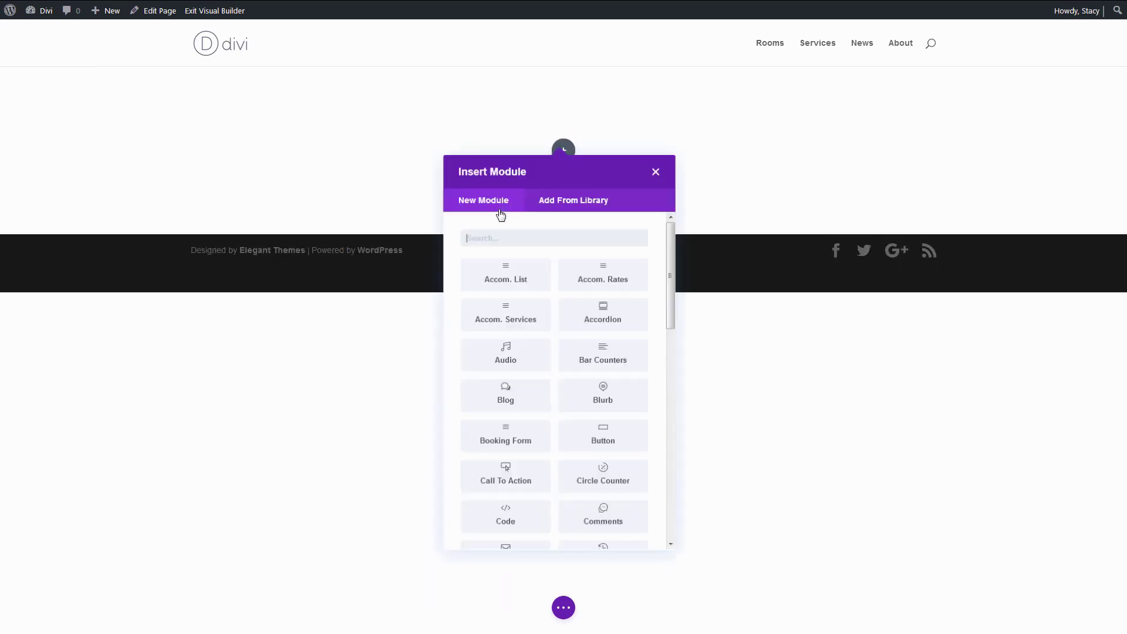
scroll(556, 363, "down", 1)
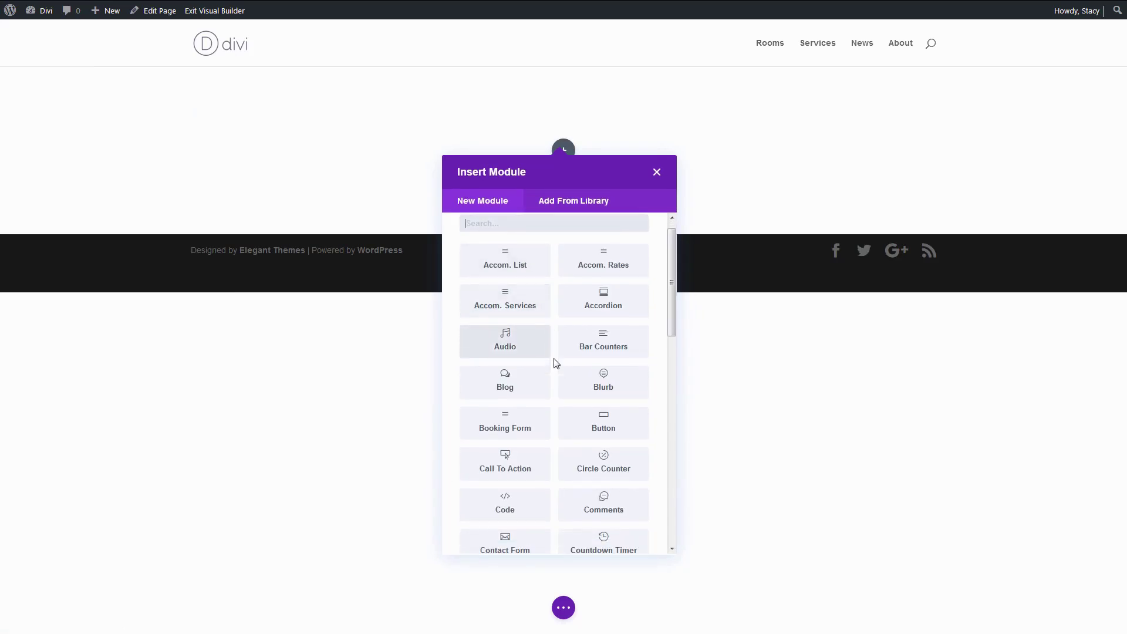
scroll(555, 363, "down", 4)
scroll(556, 364, "down", 4)
scroll(556, 364, "down", 2)
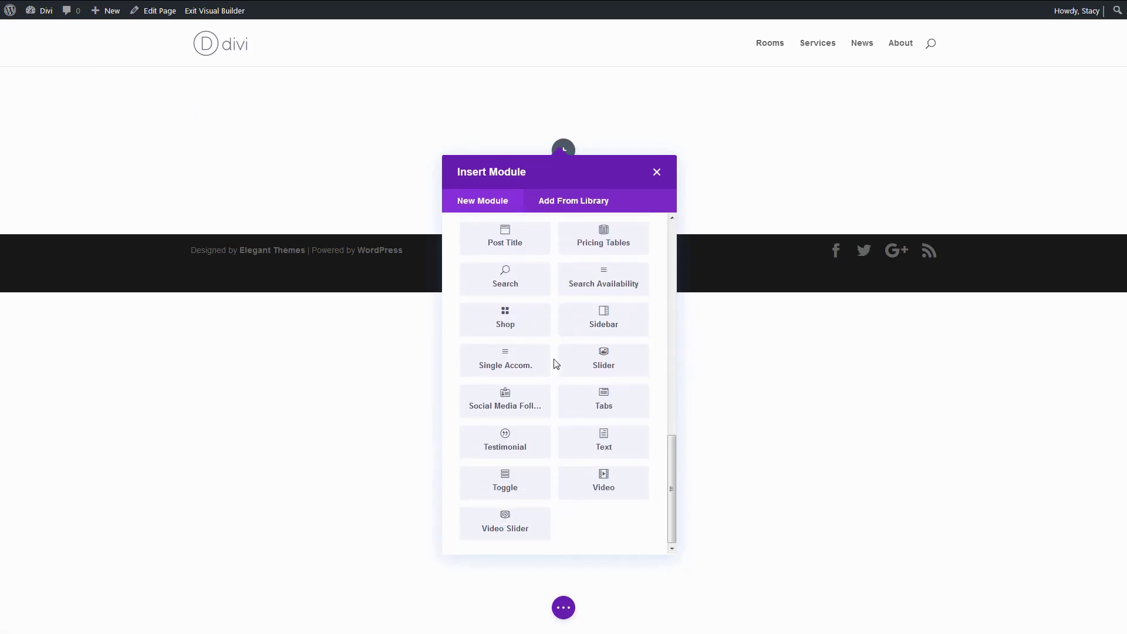
left_click(539, 368)
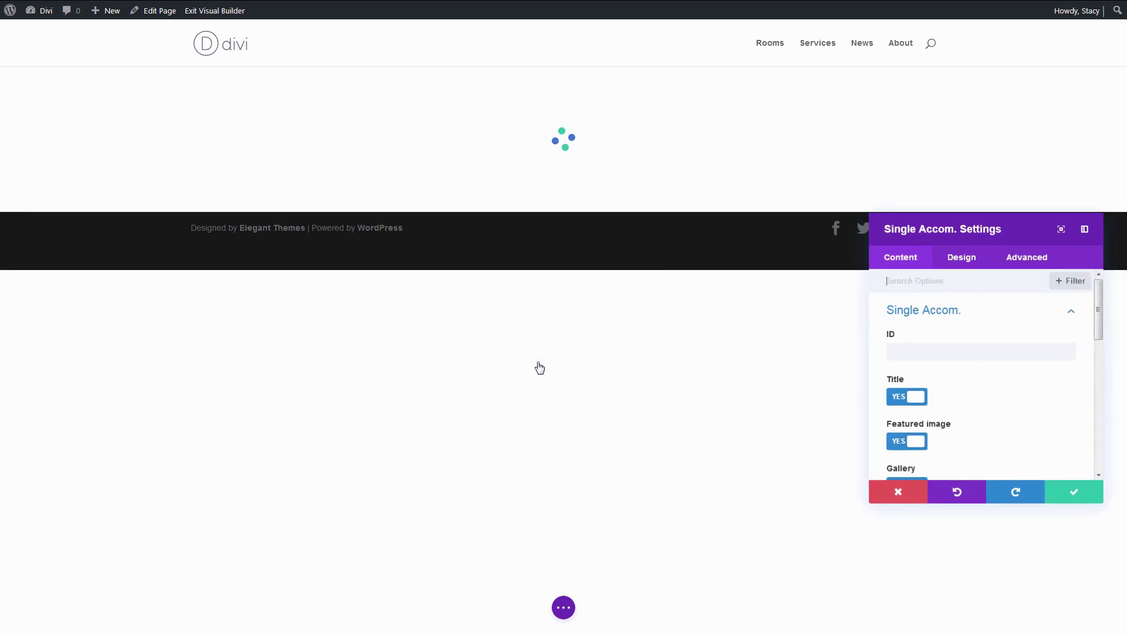
left_click(911, 353)
type("94")
- Switch the module's Details option to No so the details list is hidden
scroll(792, 365, "down", 3)
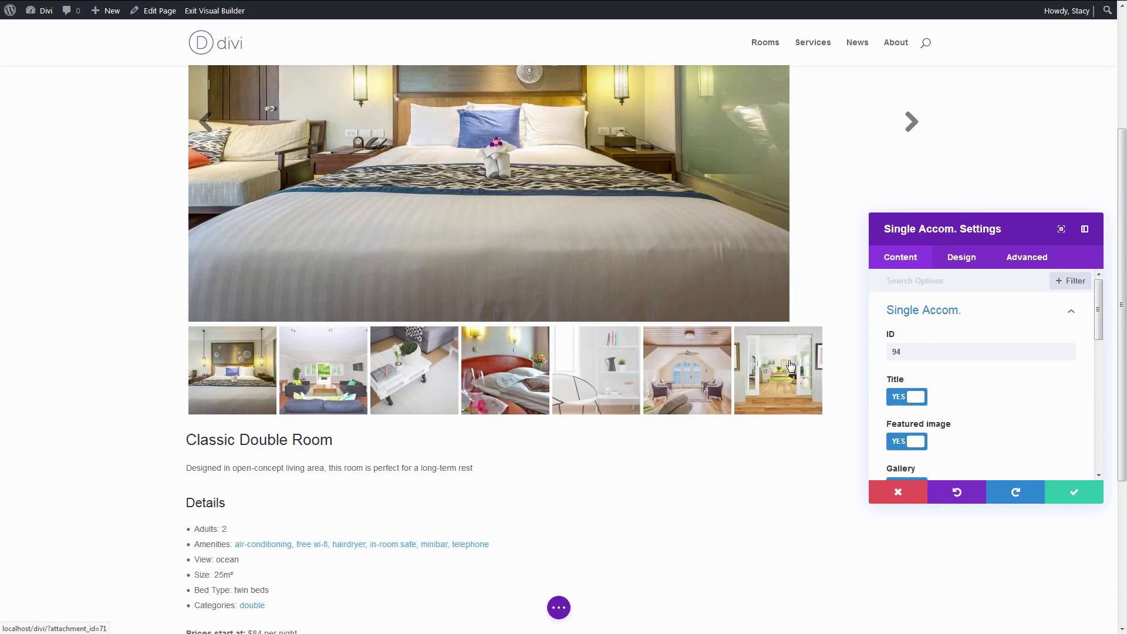
scroll(808, 364, "down", 4)
scroll(940, 395, "down", 2)
scroll(939, 395, "down", 1)
scroll(918, 427, "down", 2)
left_click(918, 407)
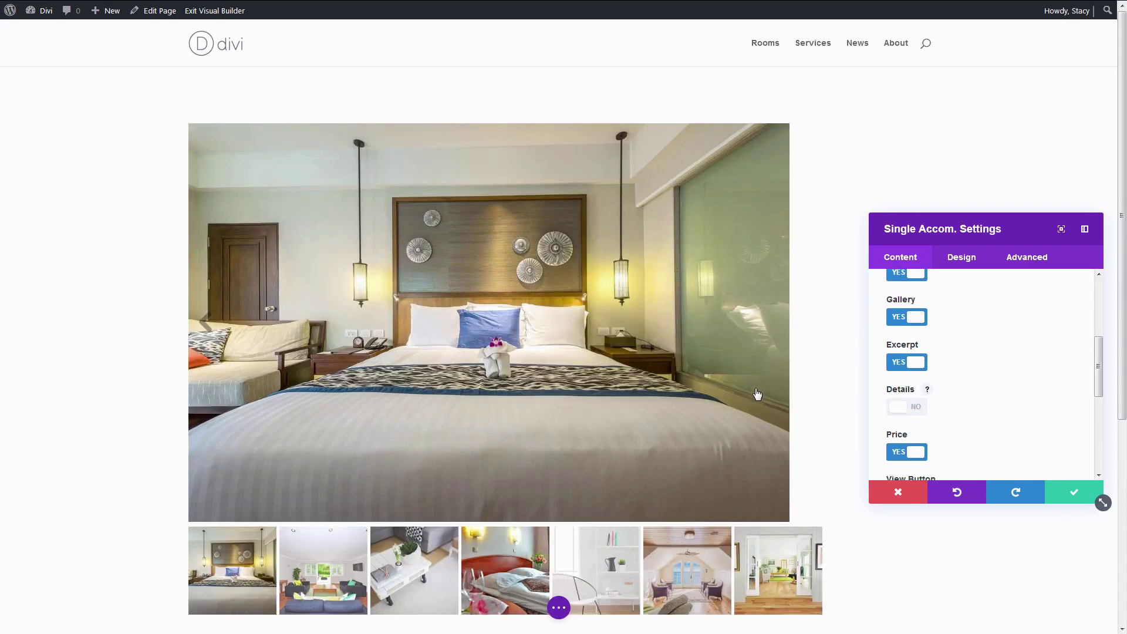
scroll(756, 392, "down", 5)
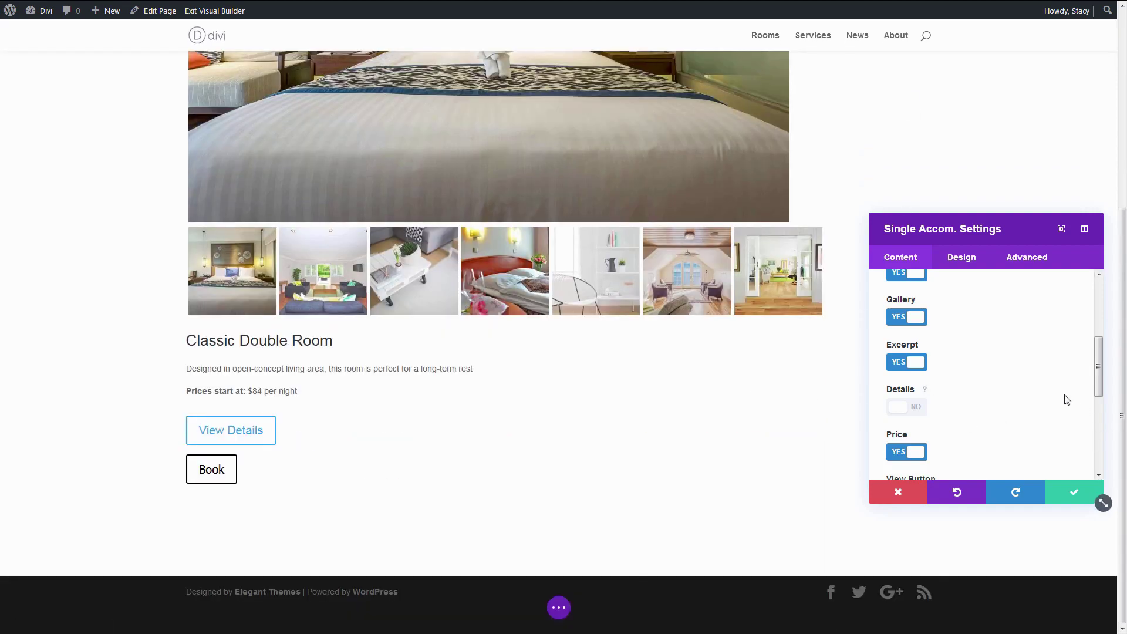
scroll(1066, 399, "down", 5)
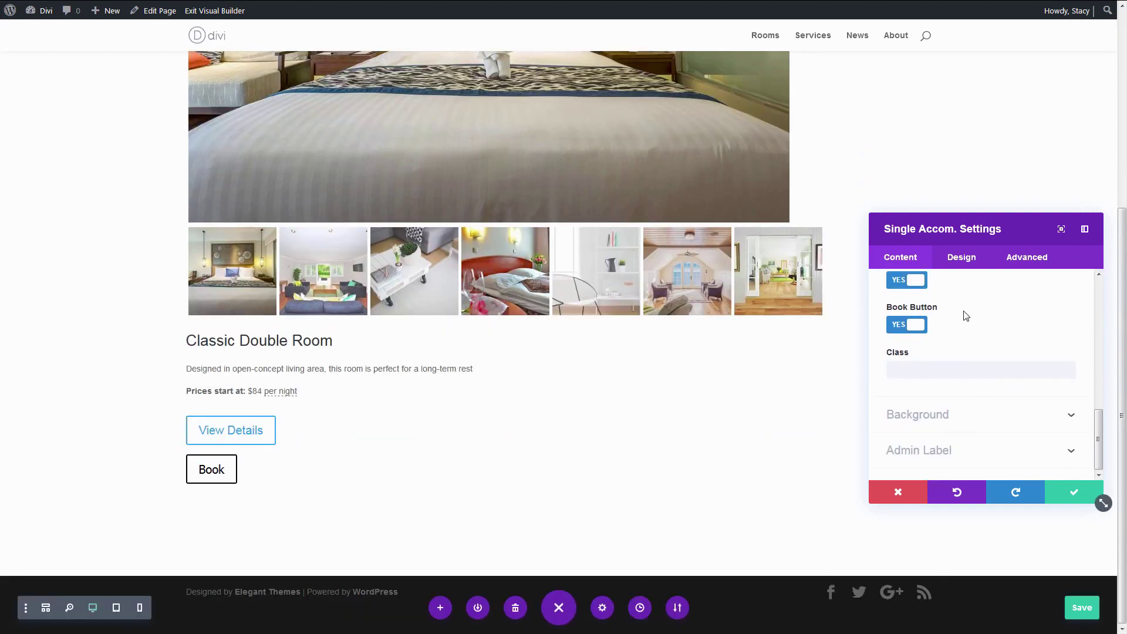
left_click(969, 265)
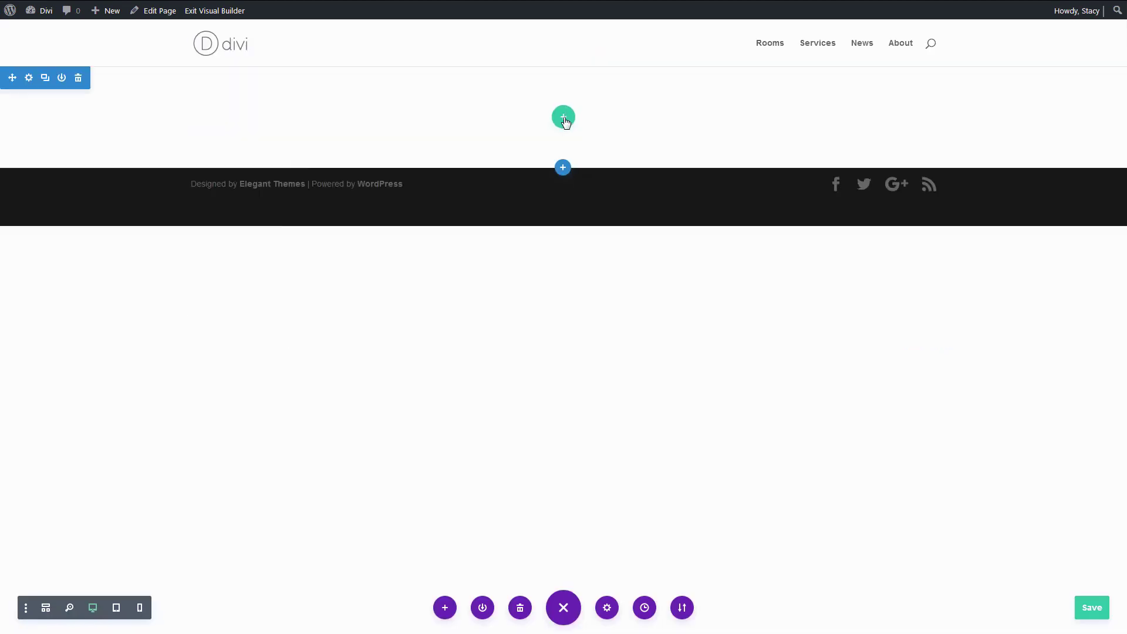
- Add a two-column row with a Single Accommodation module for ID 94 in the first column
left_click(563, 117)
left_click(556, 214)
scroll(353, 433, "down", 5)
scroll(345, 405, "down", 5)
left_click(317, 364)
type("94")
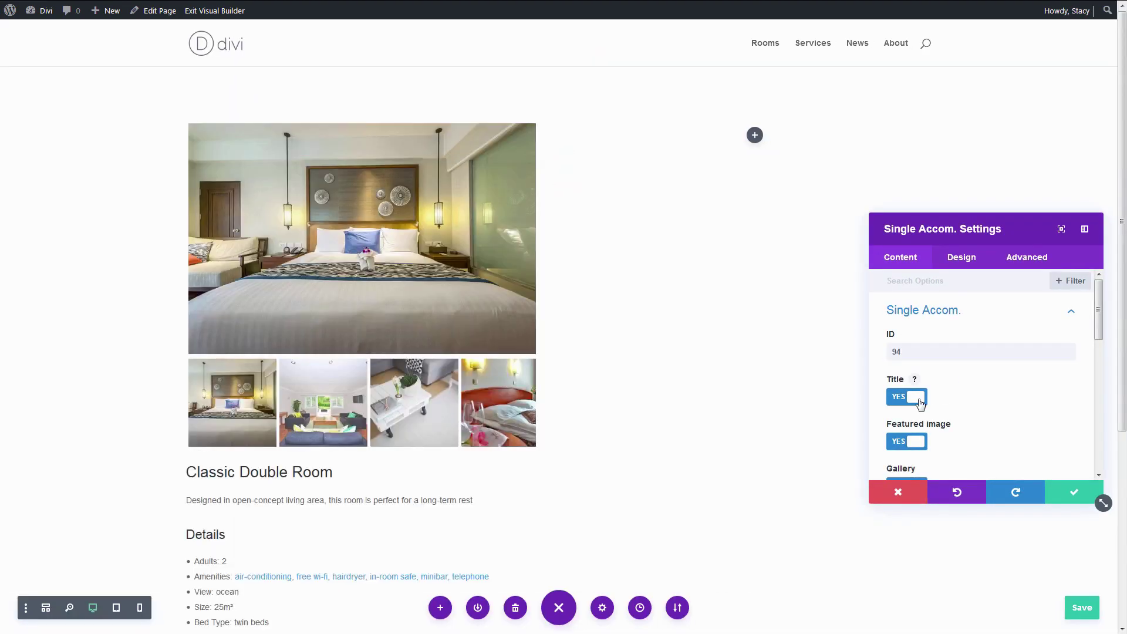
- Hide the title, excerpt, details, price and buttons in the first module, leaving only photos
left_click(920, 404)
scroll(920, 404, "down", 2)
left_click(916, 420)
scroll(916, 421, "down", 1)
left_click(918, 453)
scroll(919, 454, "down", 1)
scroll(916, 440, "down", 1)
left_click(916, 428)
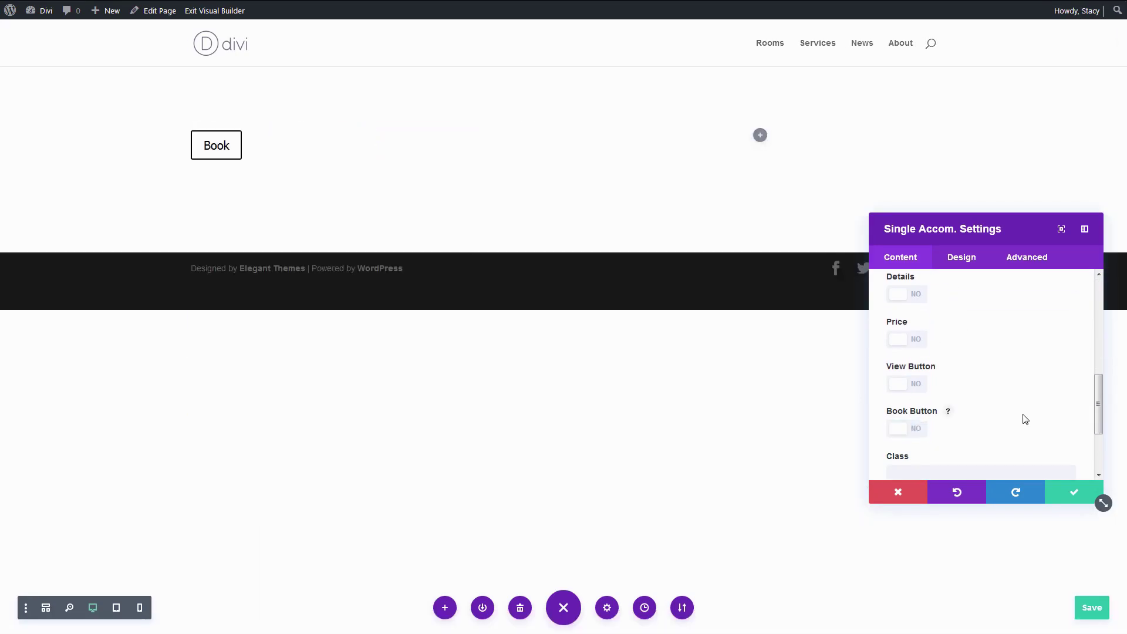
- Add a second ID 94 Single Accommodation module with gallery and featured image hidden
left_click(760, 137)
scroll(734, 360, "down", 5)
scroll(737, 360, "down", 3)
left_click(721, 356)
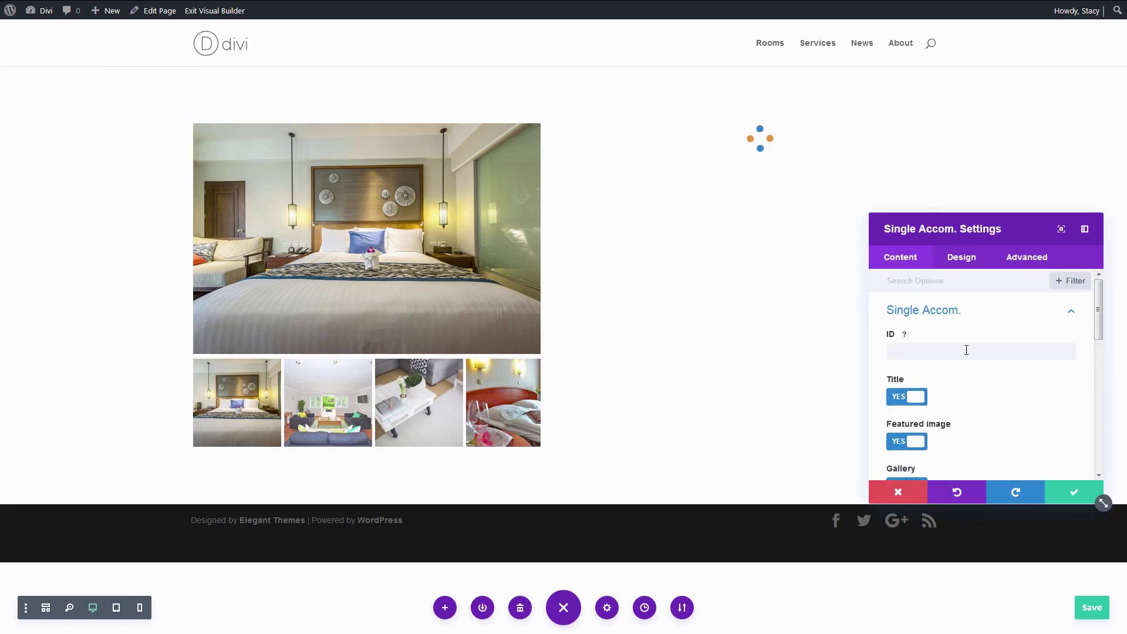
scroll(963, 352, "down", 2)
scroll(916, 322, "down", 1)
left_click(916, 322)
scroll(916, 322, "up", 1)
scroll(919, 332, "up", 2)
left_click(921, 351)
type("94")
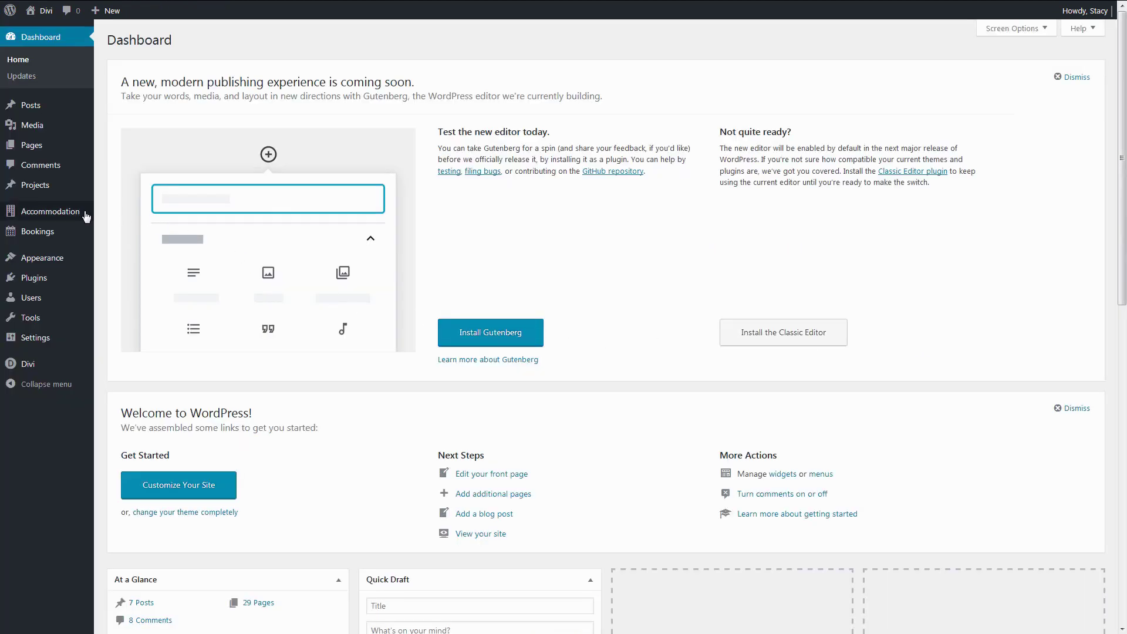
- From Accommodation Types, view the Classic Double Room's live page and scroll through it
mouse_move(50, 211)
left_click(117, 219)
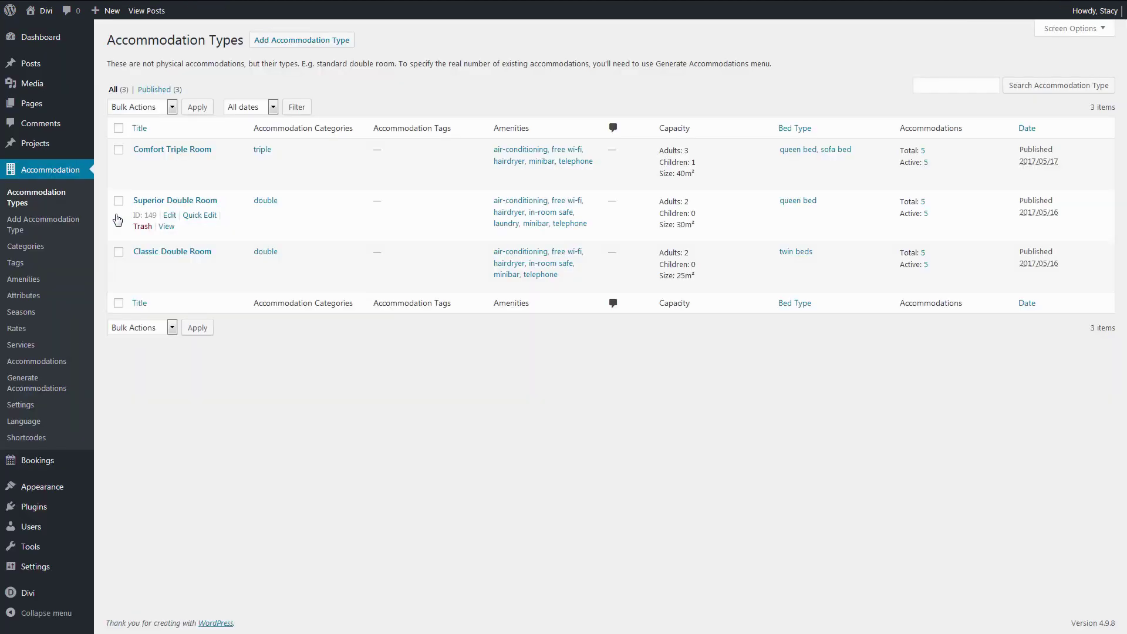
mouse_move(171, 264)
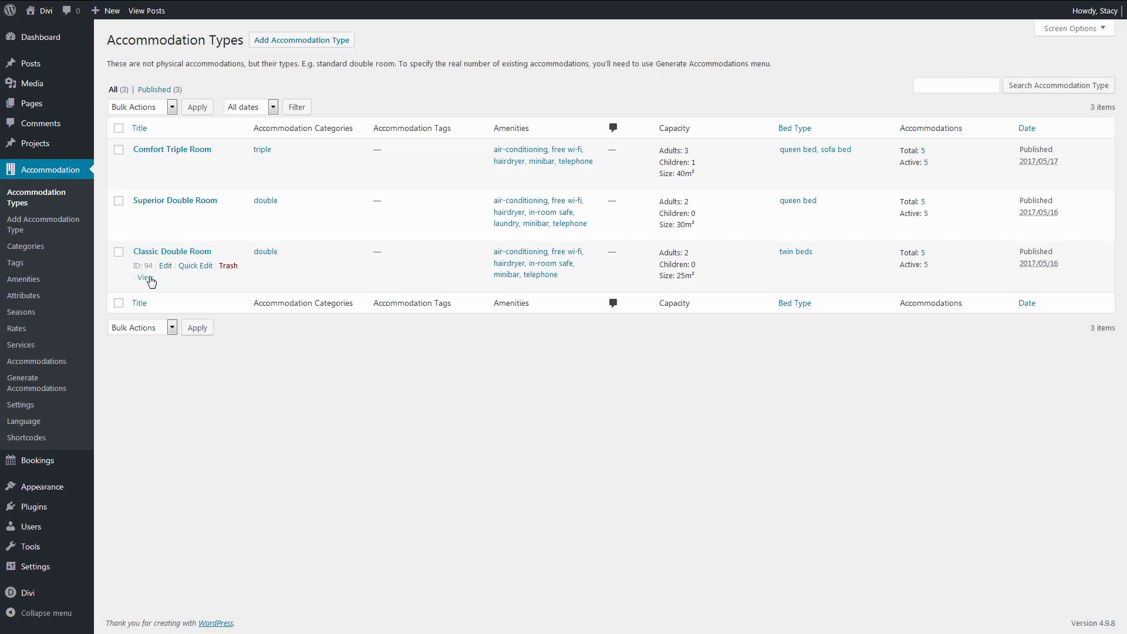
left_click(145, 279)
scroll(148, 281, "down", 2)
scroll(148, 281, "down", 3)
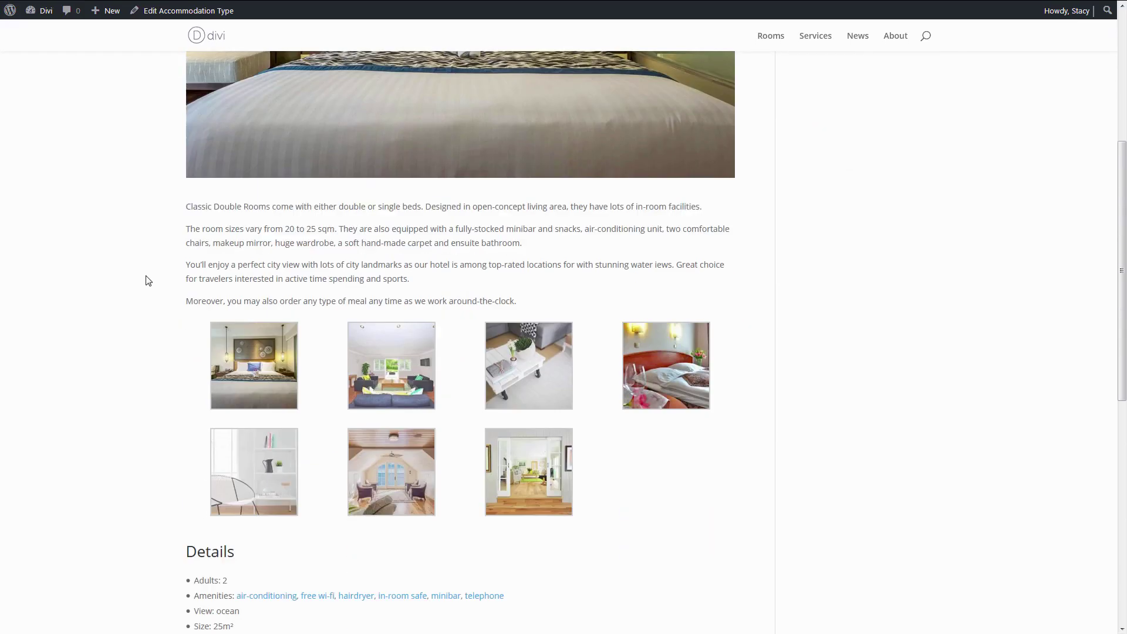
scroll(148, 281, "down", 4)
scroll(147, 279, "down", 3)
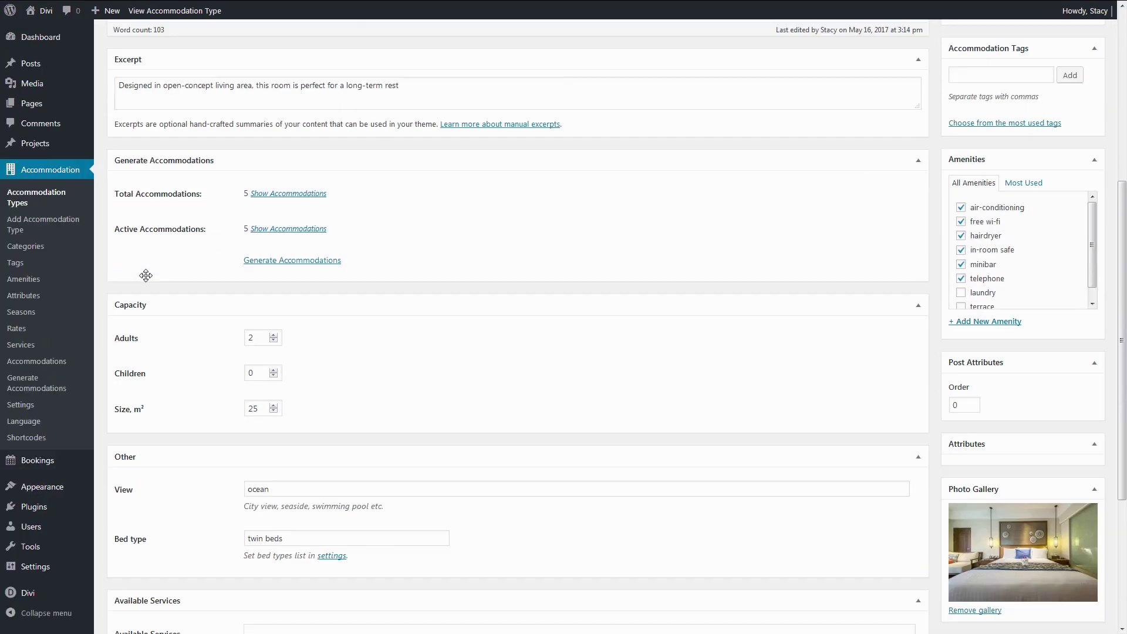
scroll(145, 275, "down", 1)
scroll(338, 413, "down", 3)
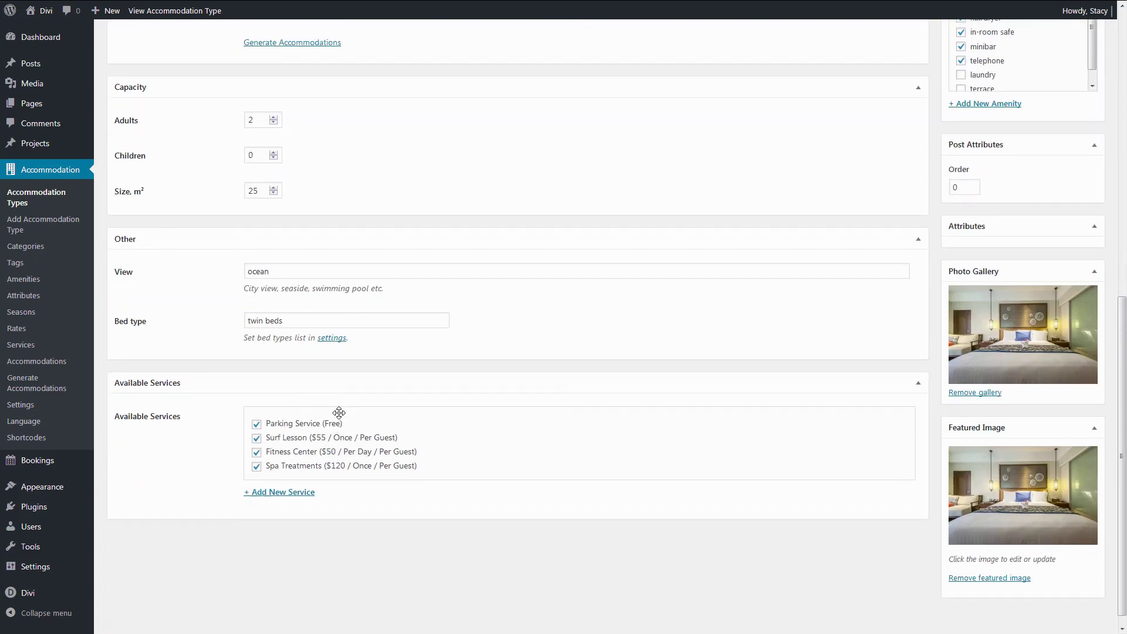
scroll(339, 413, "up", 4)
scroll(337, 408, "up", 4)
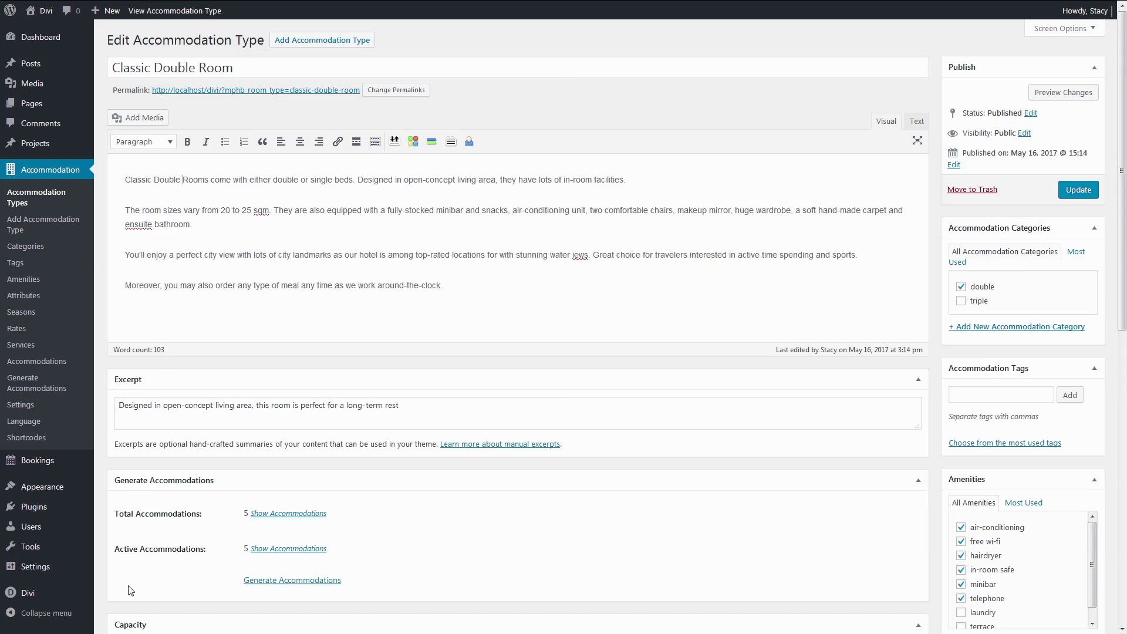
- Enable the Divi Builder for Accommodation Types in Divi Theme Options' Builder settings
mouse_move(28, 593)
left_click(136, 536)
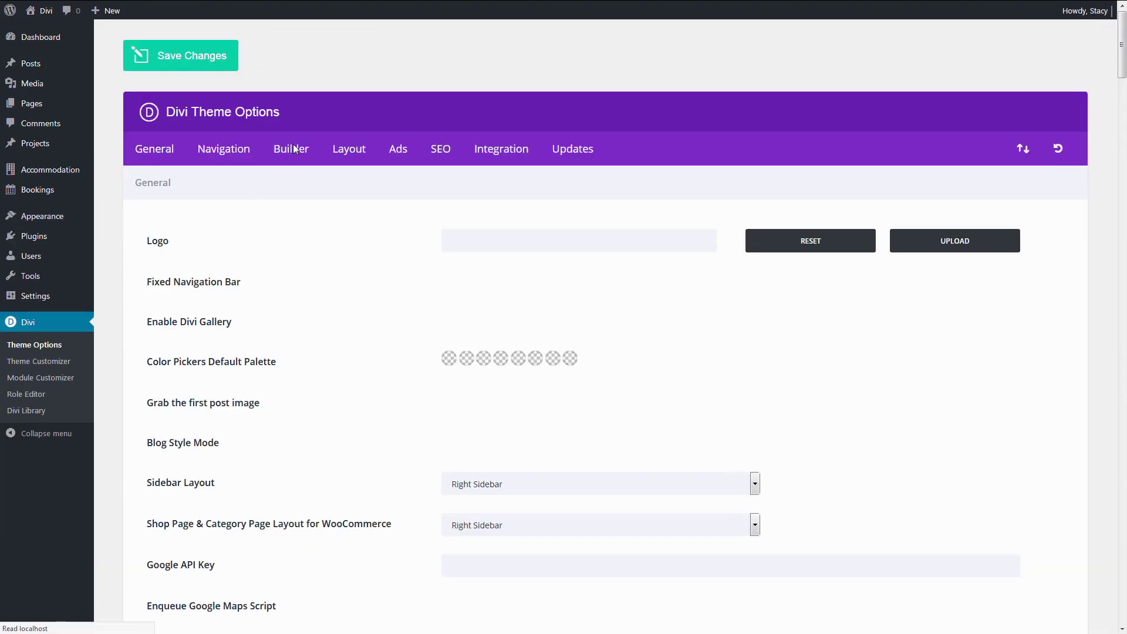
left_click(293, 147)
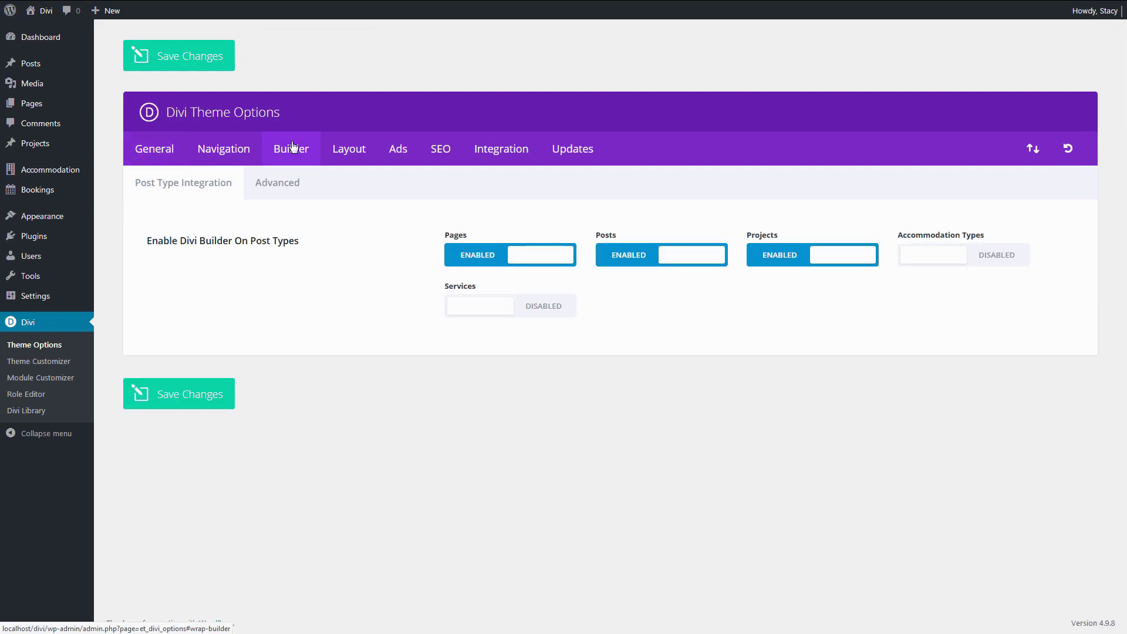
left_click(984, 258)
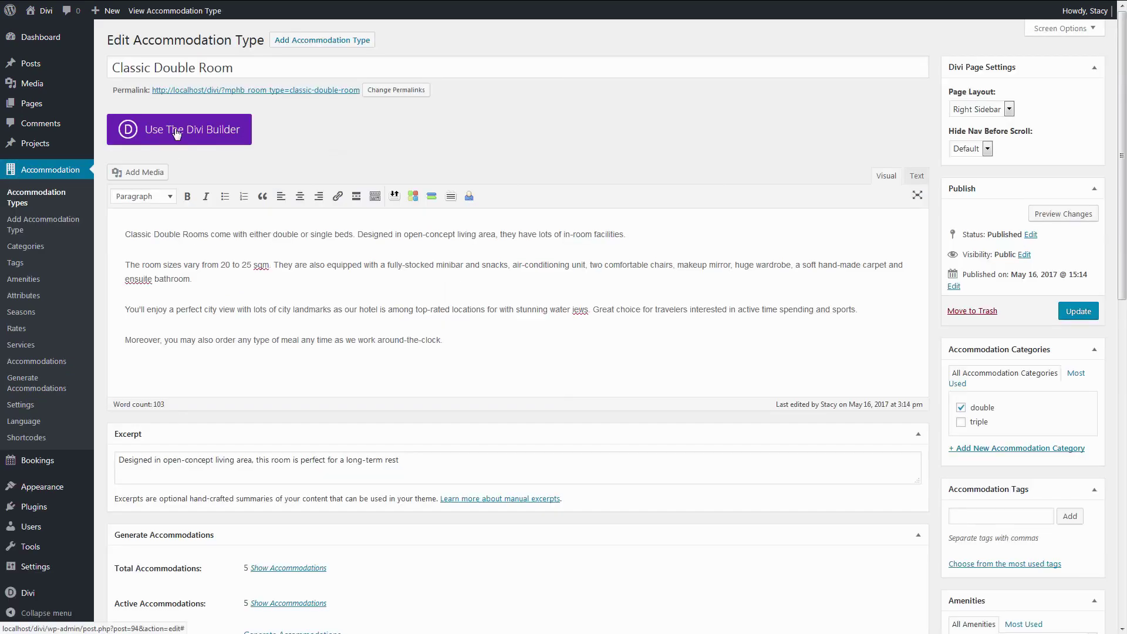
- Open the Classic Double Room in Divi's visual builder and edit its description text module
left_click(176, 133)
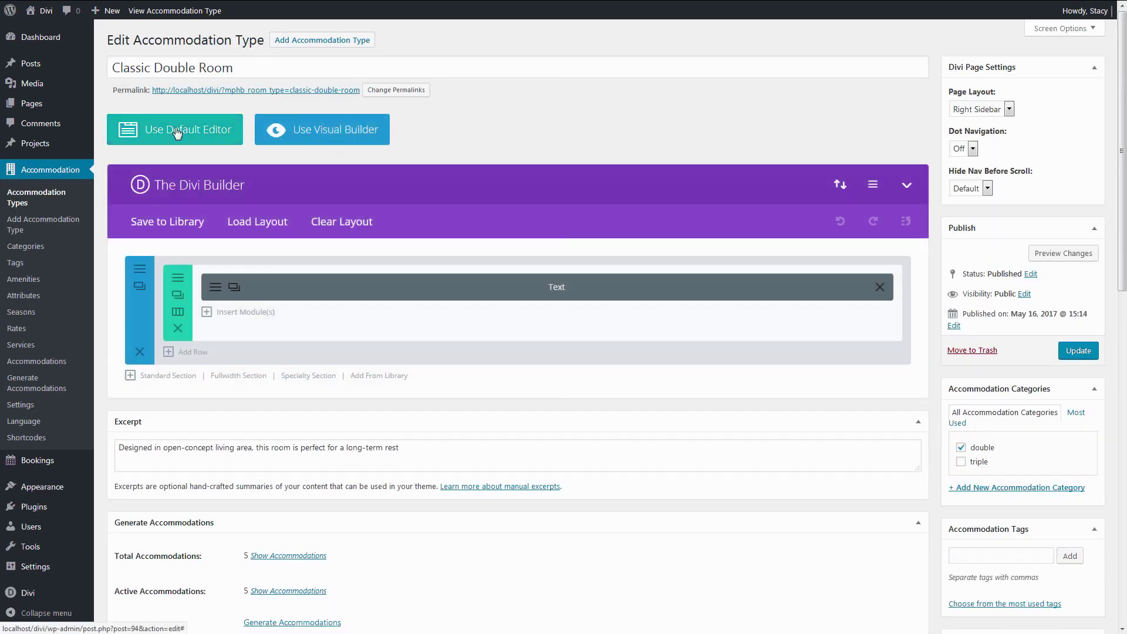
left_click(321, 132)
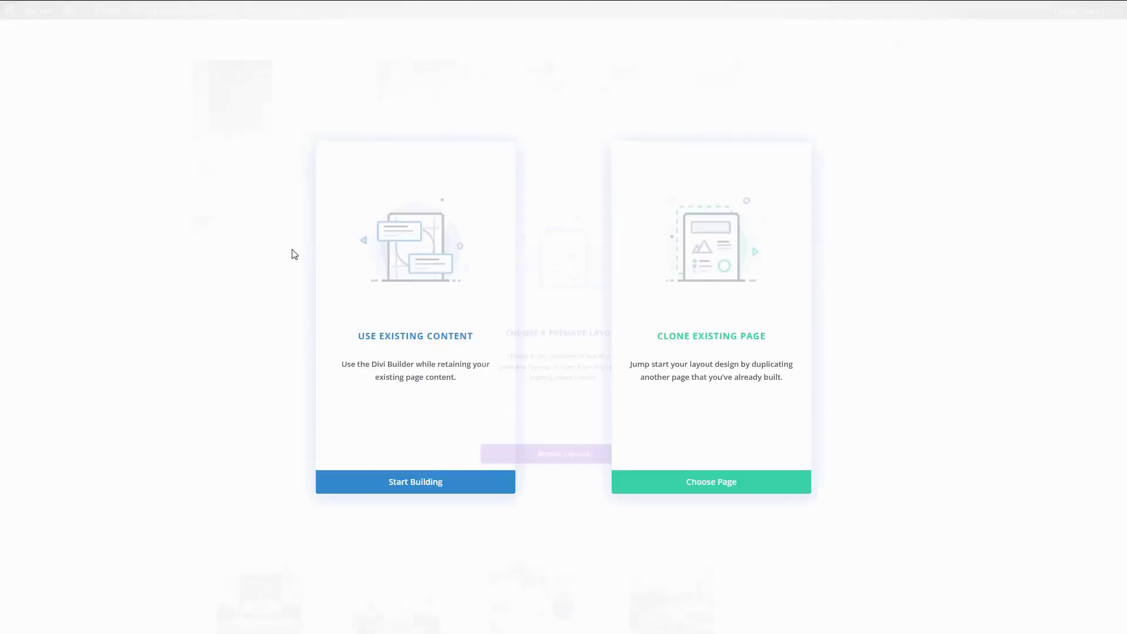
left_click(336, 253)
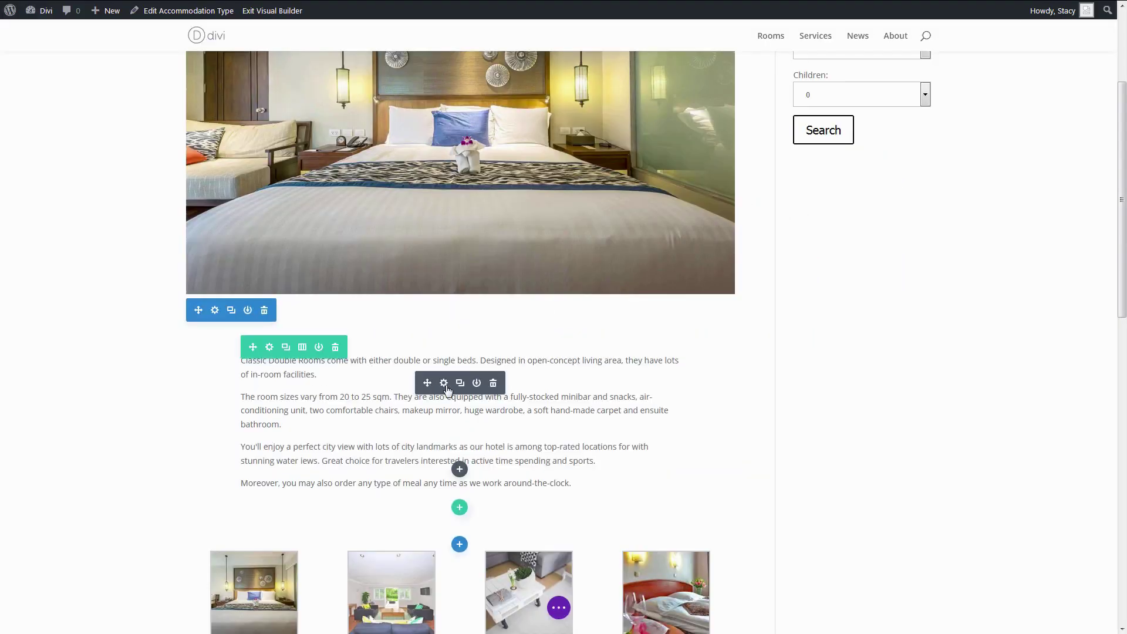
left_click(444, 383)
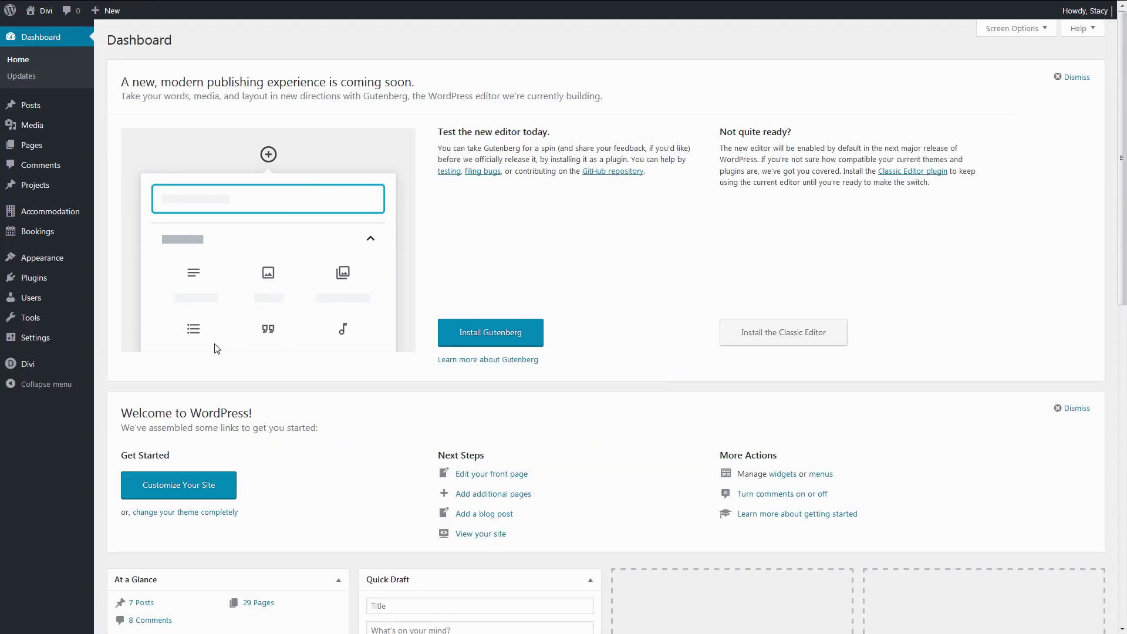
mouse_move(27, 365)
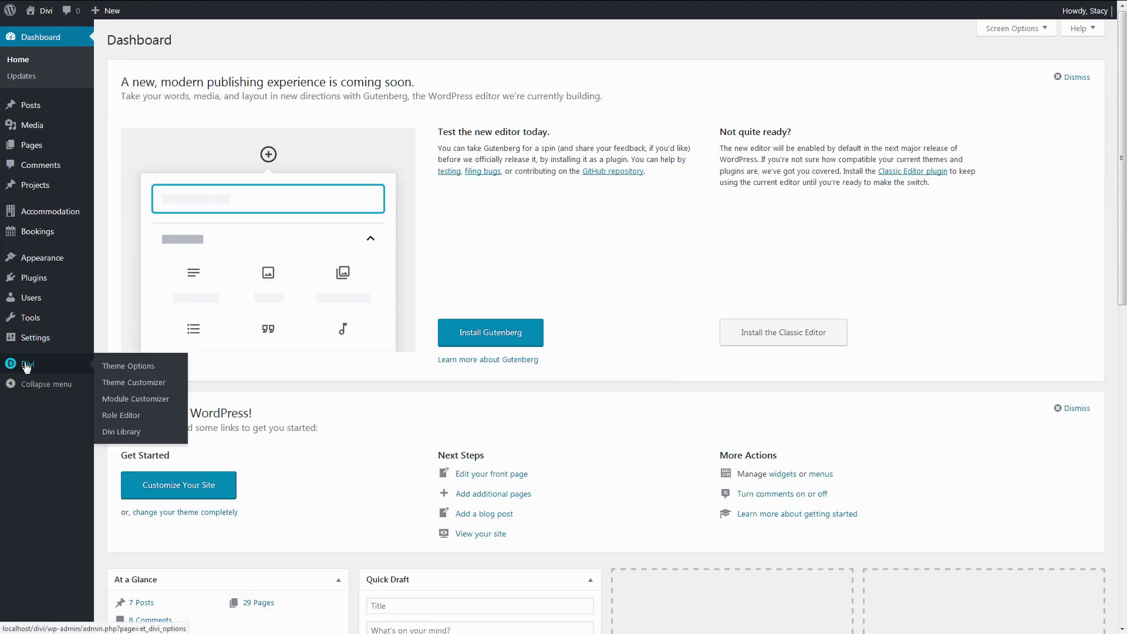
- Browse the Divi Theme Customizer's General Settings, Header & Navigation and Footer panels
left_click(152, 385)
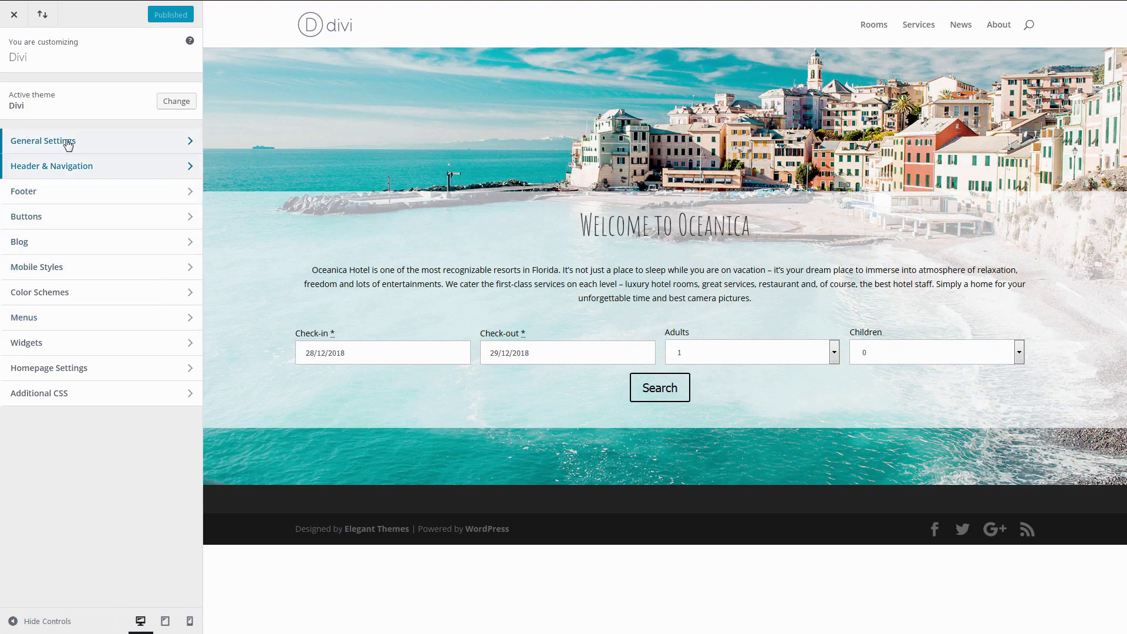
left_click(68, 144)
left_click(10, 59)
left_click(88, 167)
left_click(13, 64)
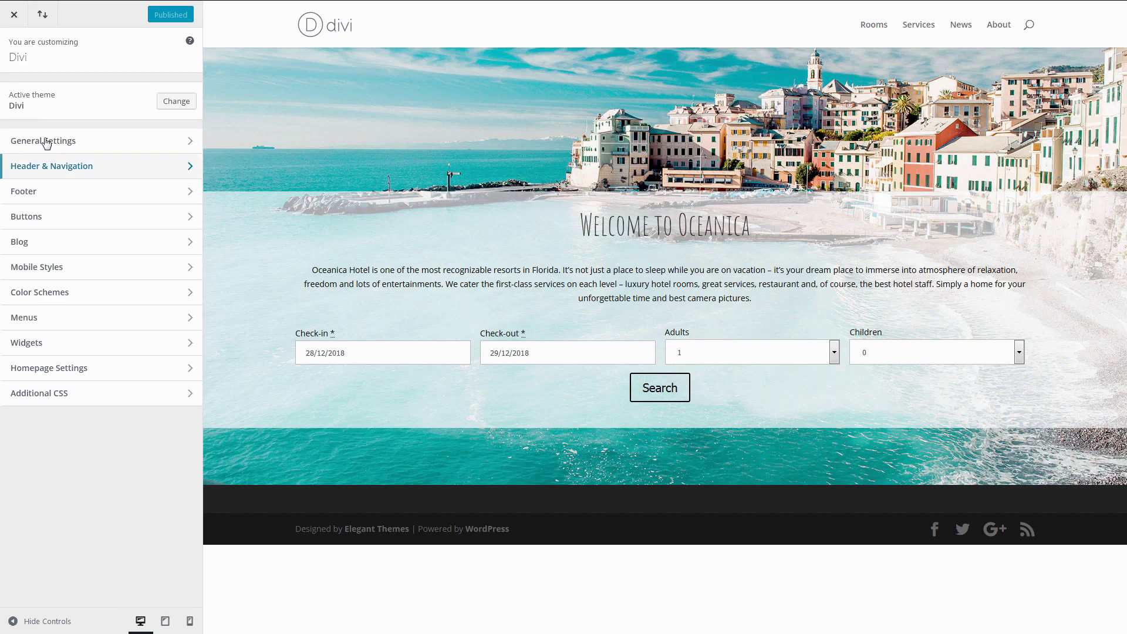
left_click(59, 199)
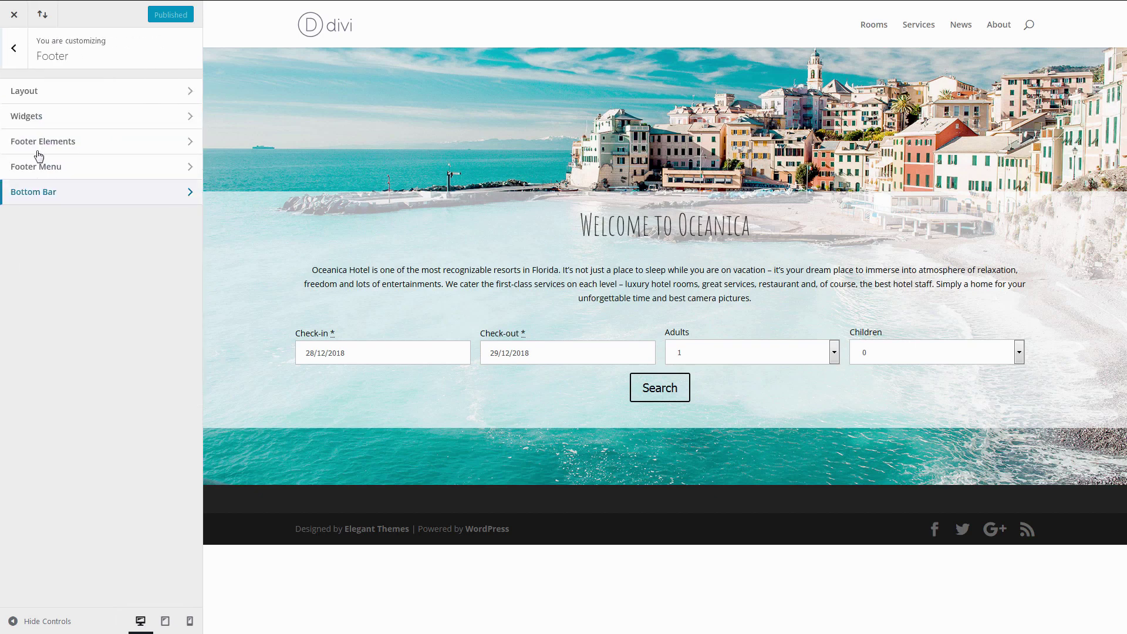
left_click(14, 58)
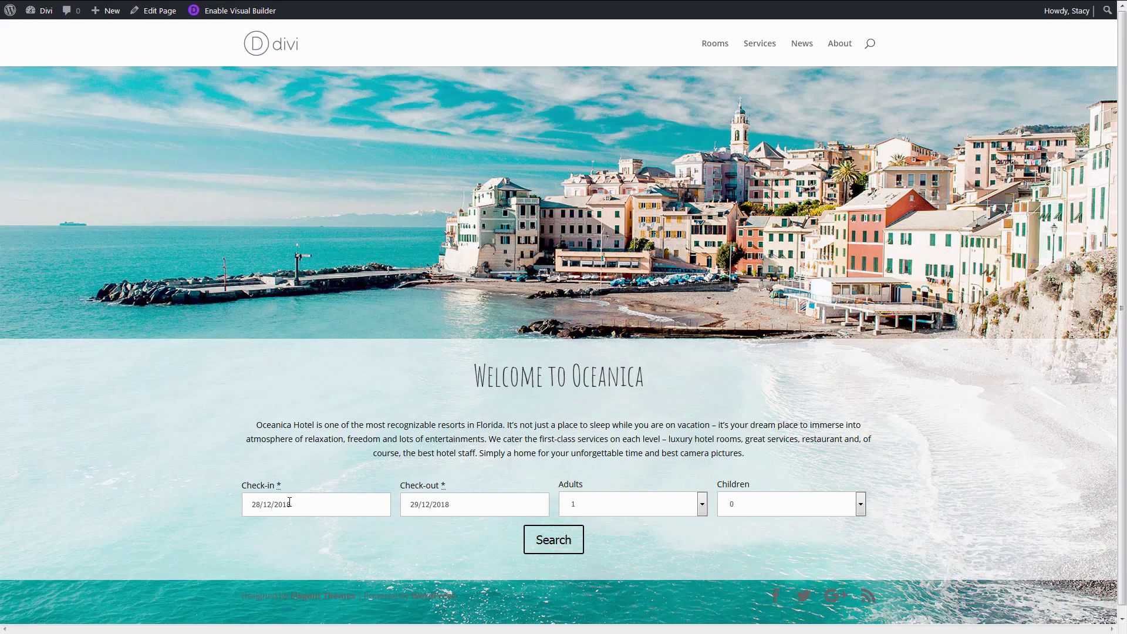
- Search room availability with a check-in date of 25/12/2018
left_click(294, 503)
left_click(273, 453)
left_click(559, 544)
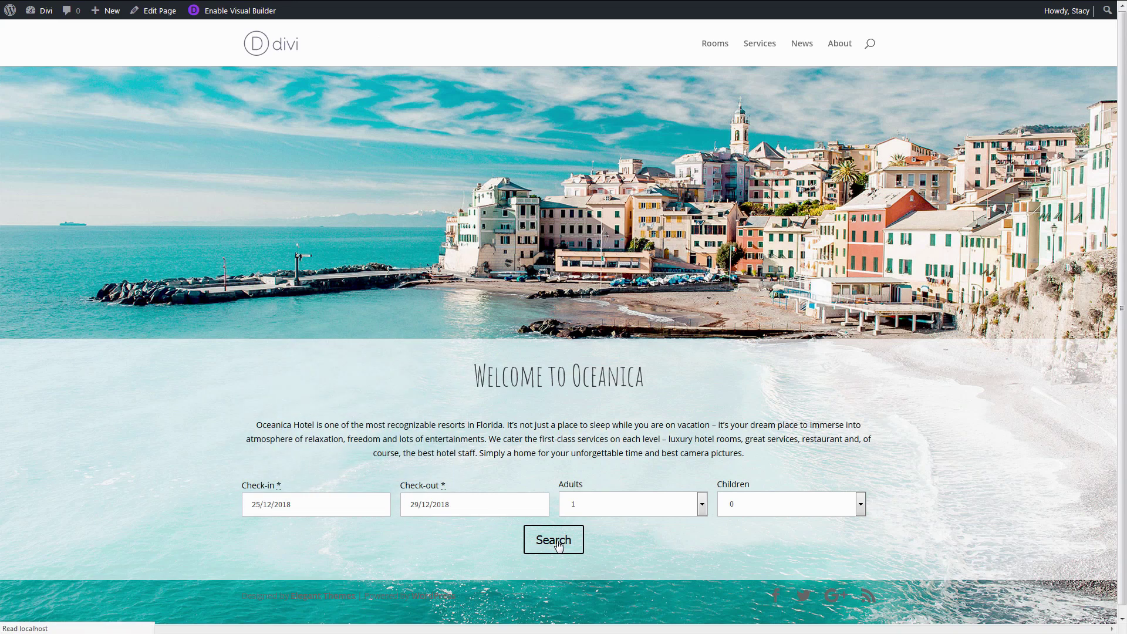
- Book the Classic and Superior Double Rooms, confirm the reservation, and choose 1 adult
scroll(575, 532, "down", 5)
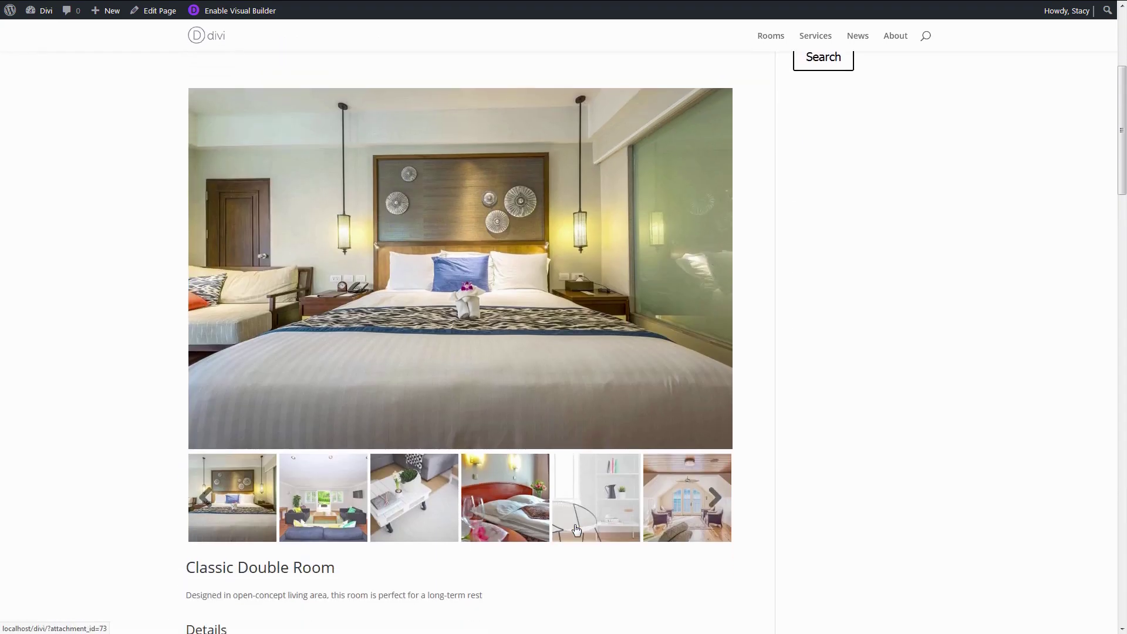
scroll(390, 548, "down", 3)
scroll(216, 468, "down", 3)
left_click(216, 470)
scroll(215, 476, "down", 4)
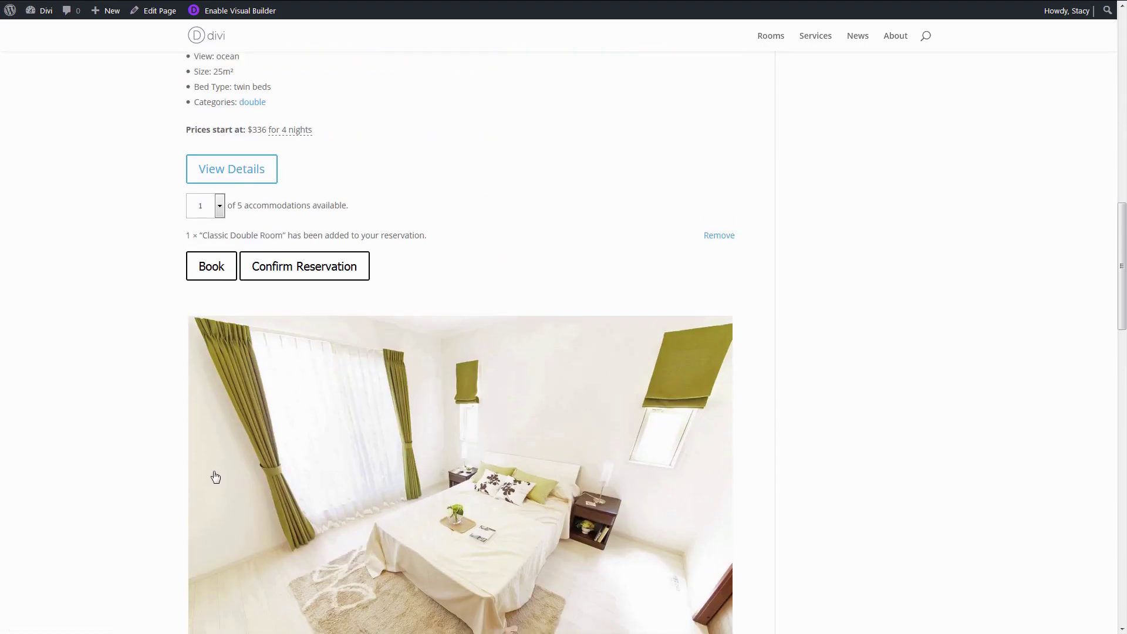
scroll(215, 477, "down", 5)
scroll(216, 476, "down", 4)
scroll(216, 470, "down", 2)
left_click(216, 451)
left_click(305, 471)
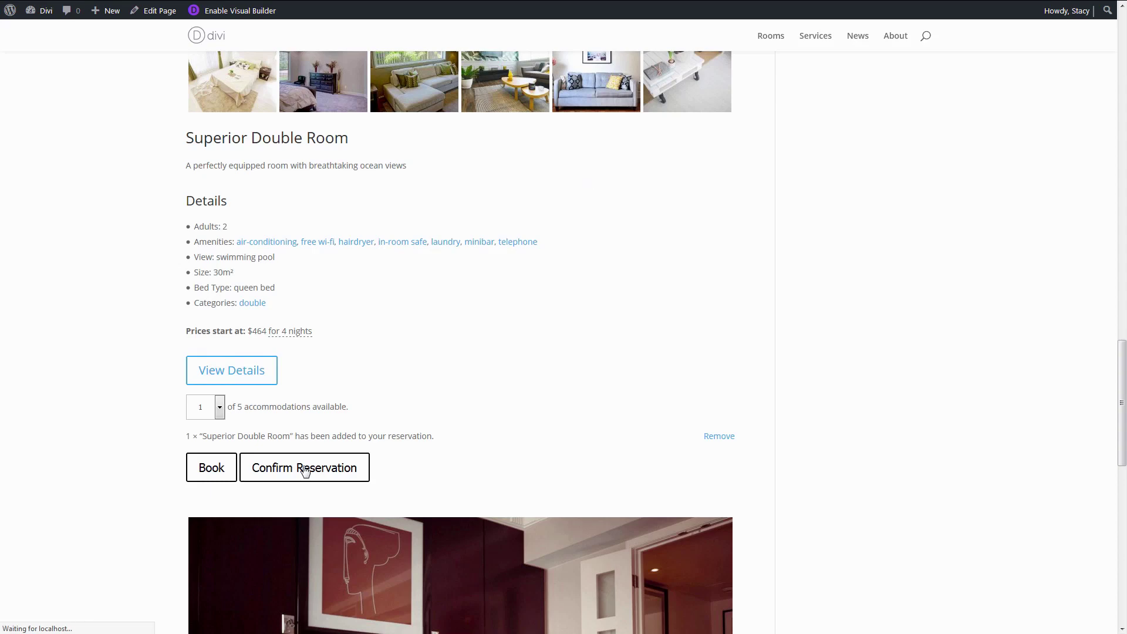
left_click(264, 328)
left_click(255, 351)
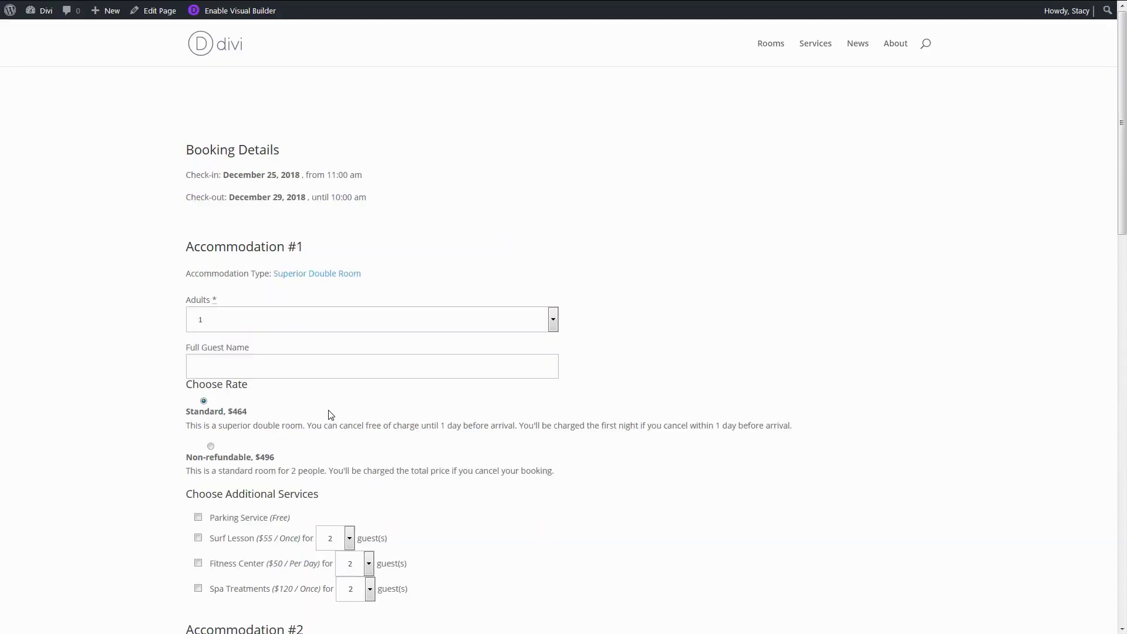